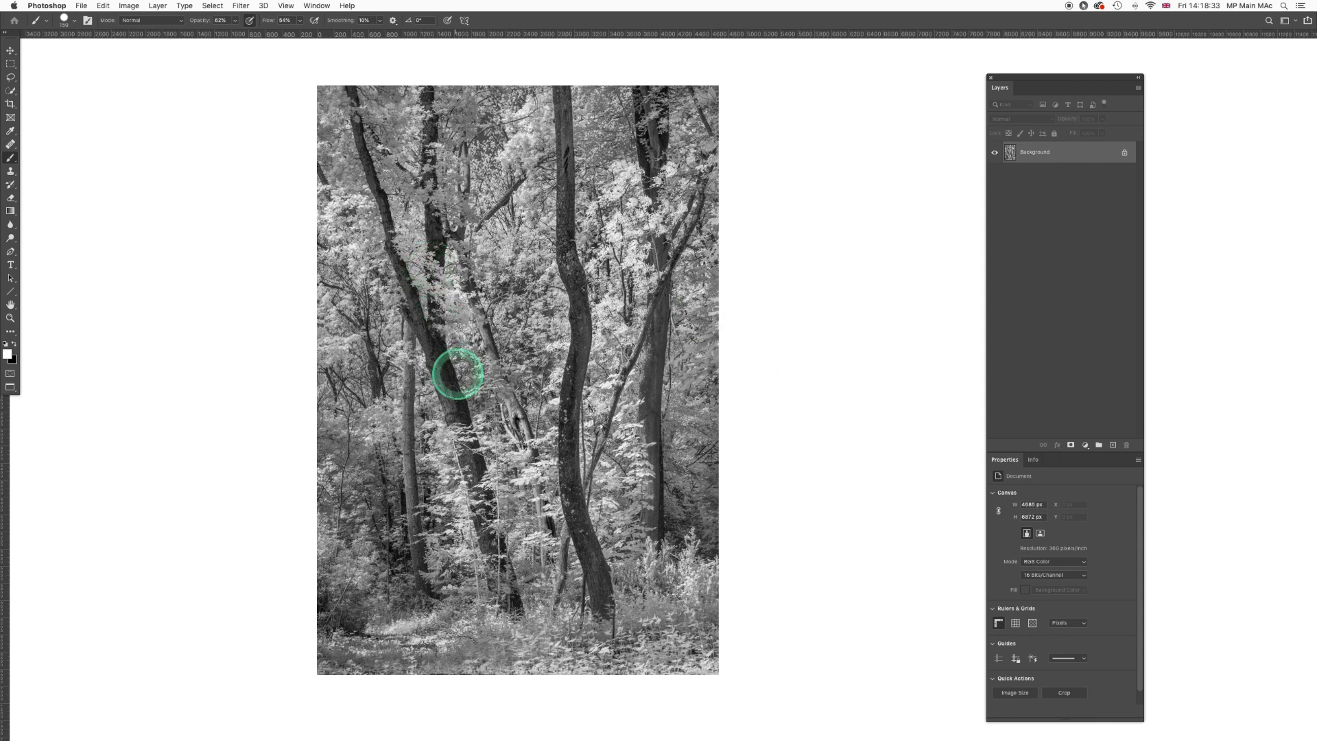
{"action": "mouse_move", "coordinate": [456, 373]}
{"action": "left_mouse_down"}
{"action": "mouse_move", "coordinate": [415, 463]}
{"action": "mouse_move", "coordinate": [523, 523]}
{"action": "left_mouse_up"}
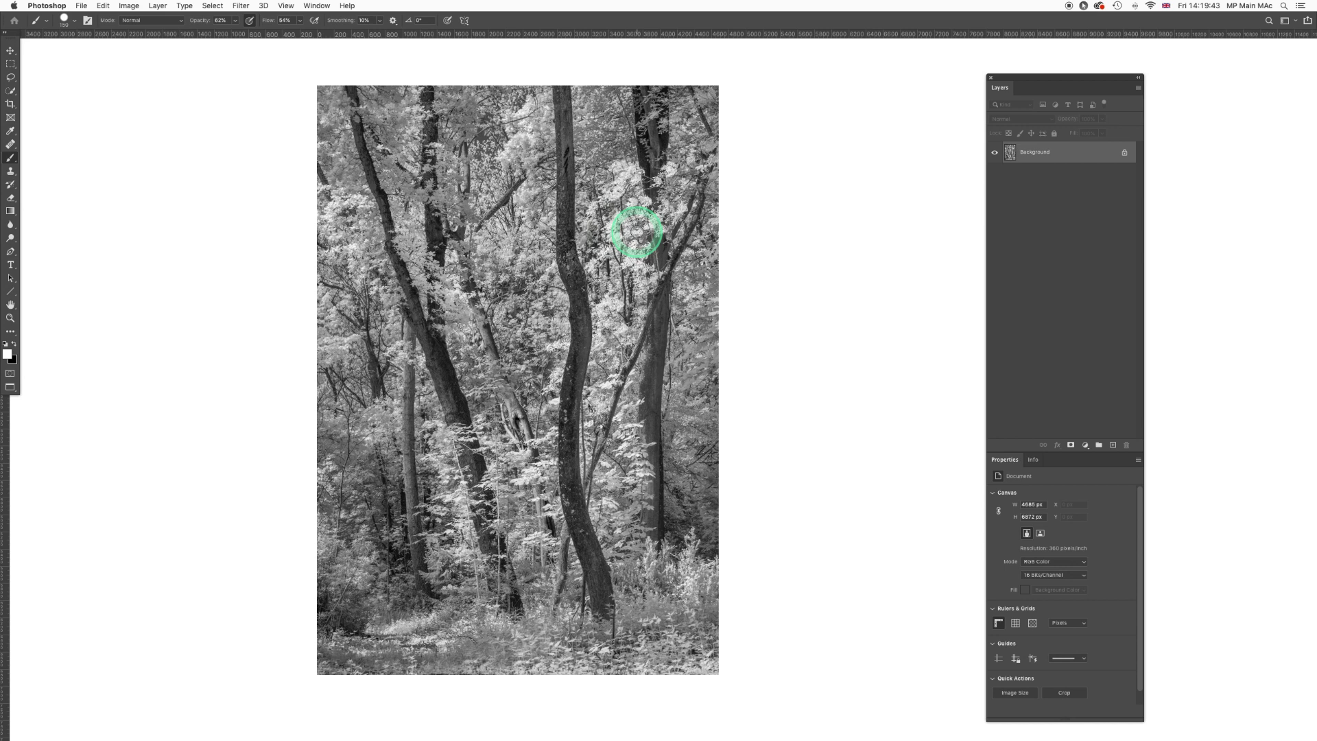
- Duplicate the Background layer and apply a Gaussian Blur with a radius of about 40.2 pixels to the copy
{"action": "key", "text": "ctrl+j"}
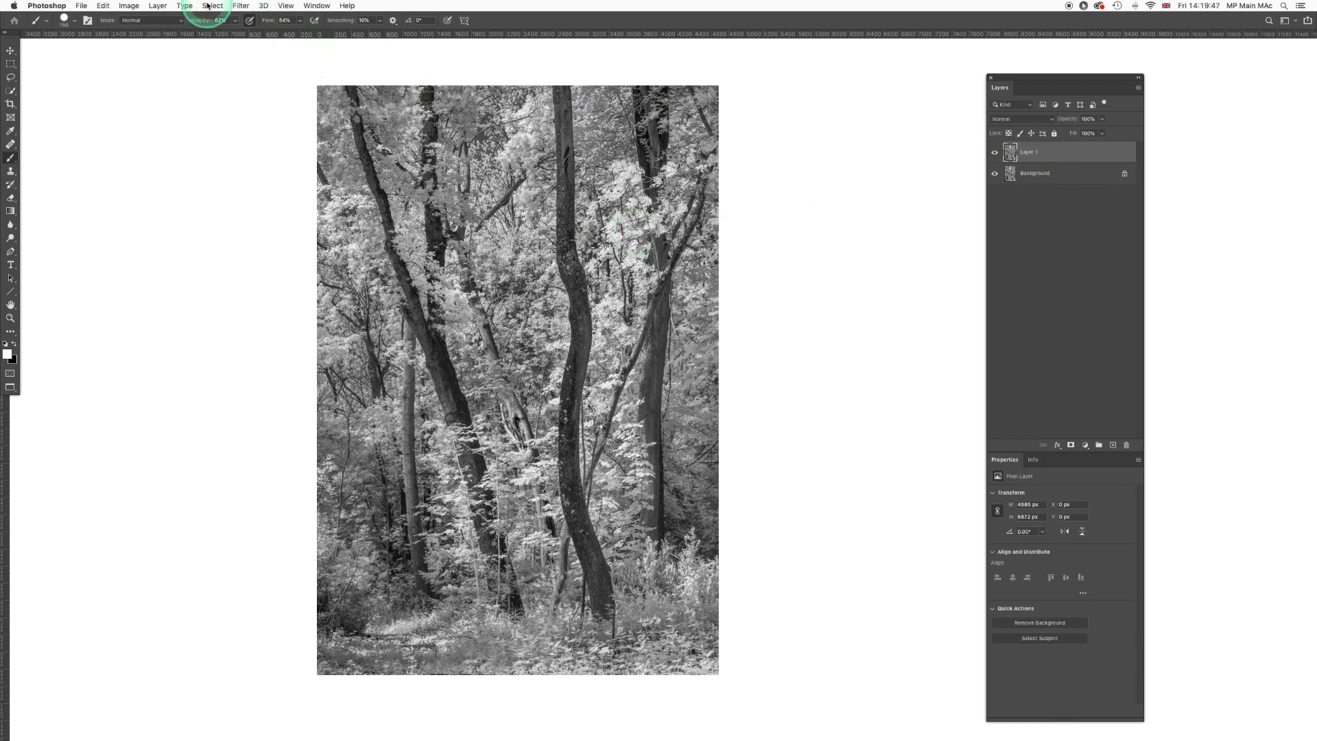
{"action": "left_click", "coordinate": [241, 6]}
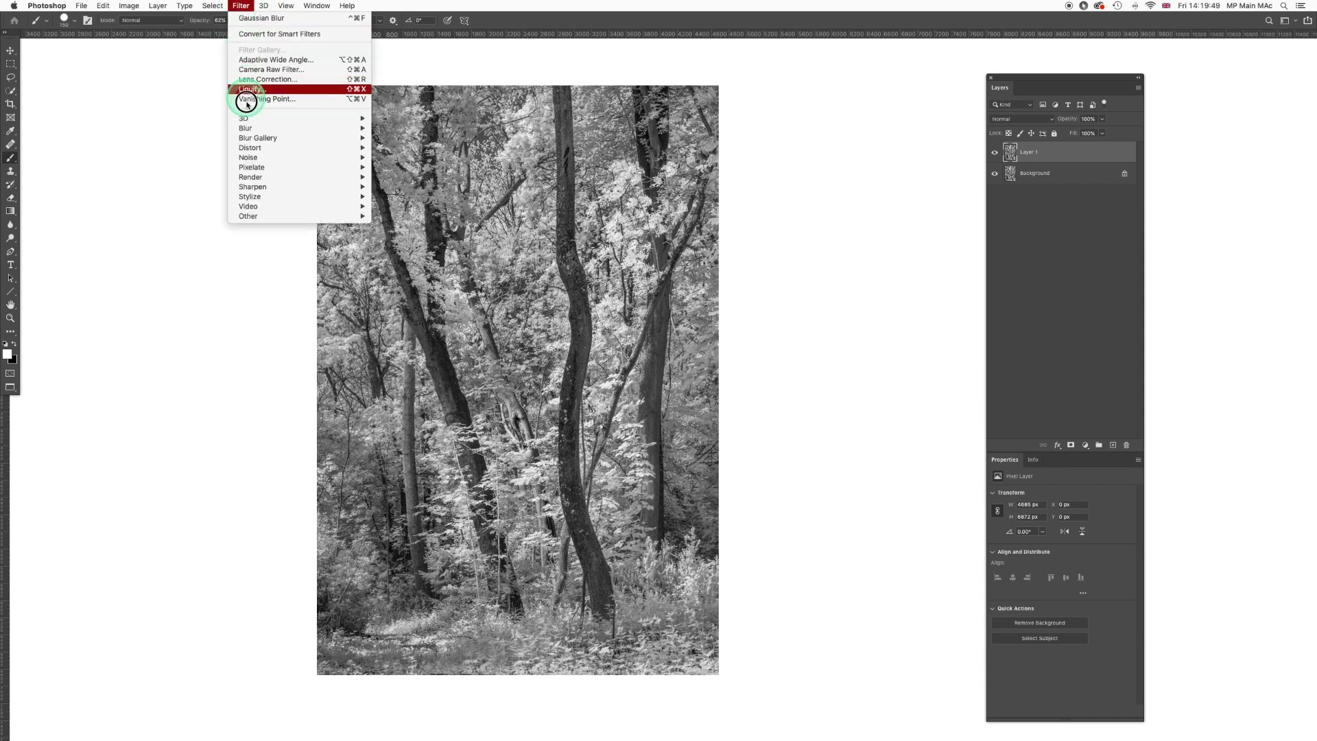
{"action": "mouse_move", "coordinate": [248, 128]}
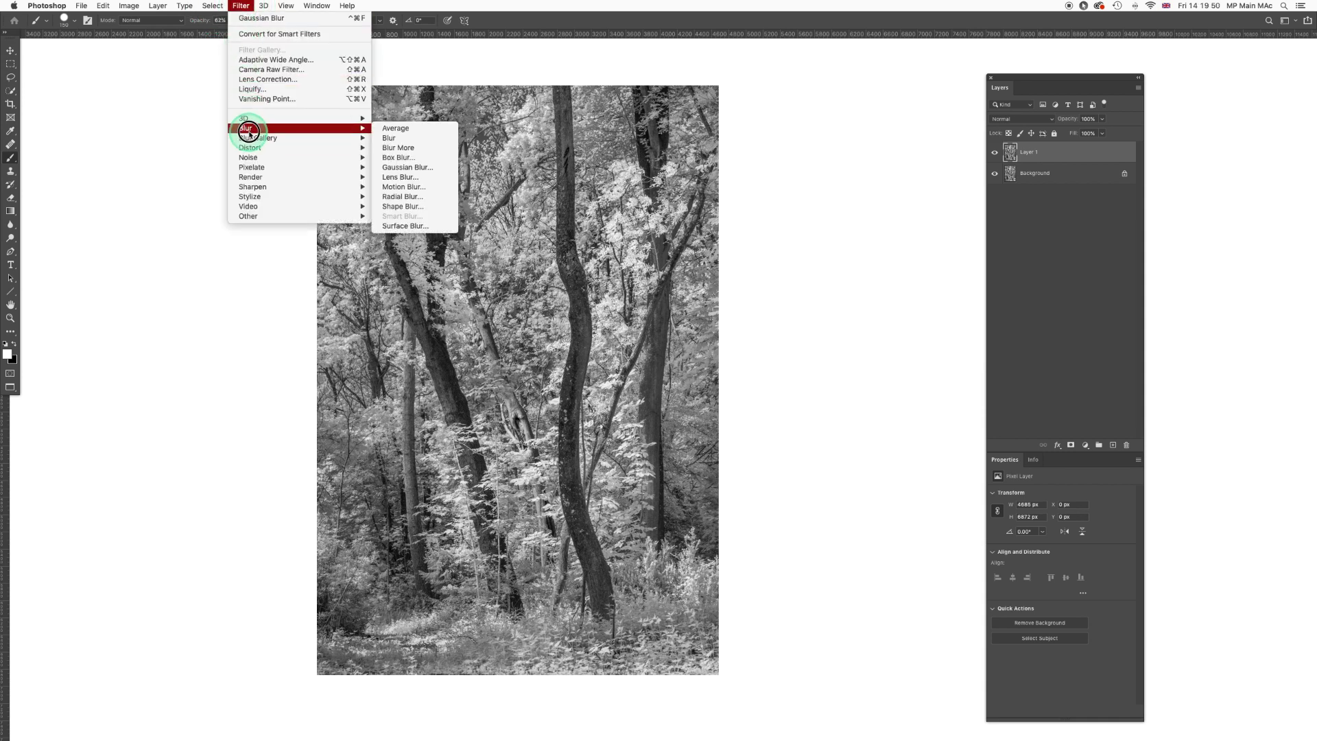
{"action": "left_click", "coordinate": [409, 167]}
{"action": "key", "text": "Tab"}
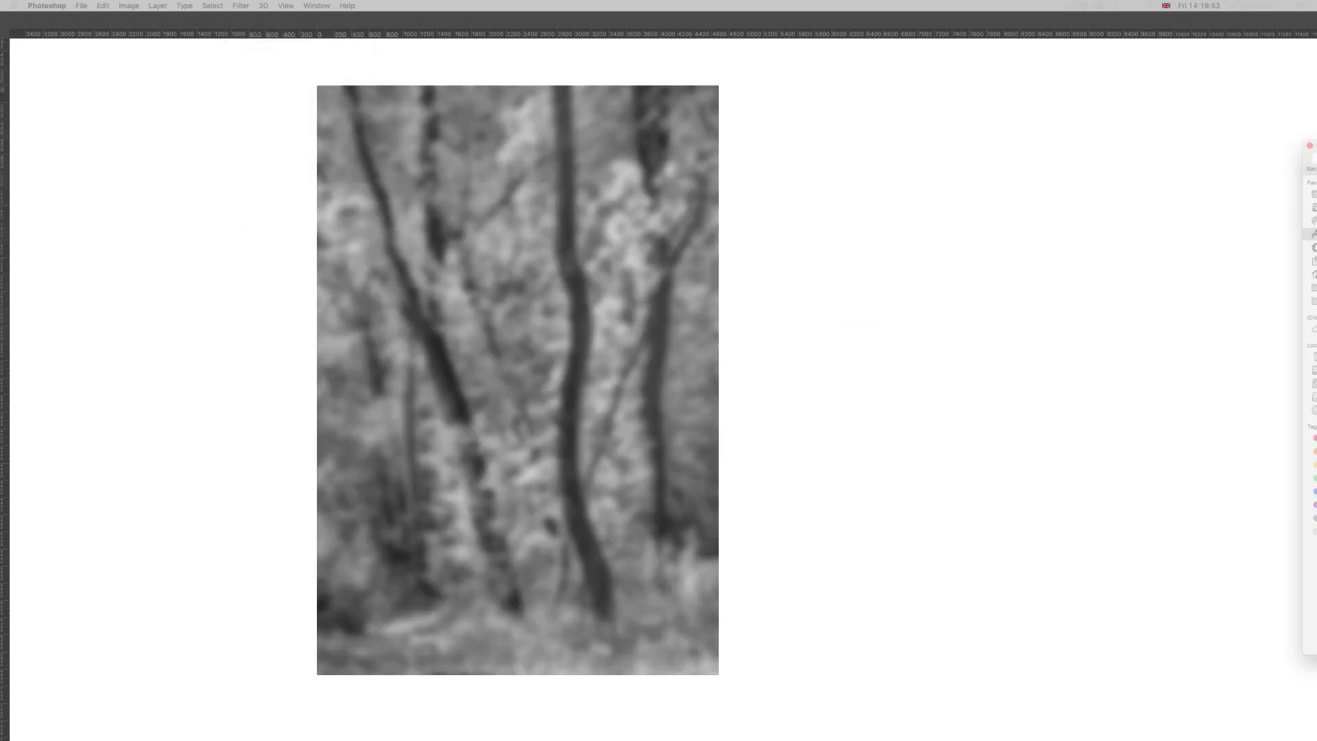
{"action": "left_click_drag", "start_coordinate": [838, 169], "coordinate": [855, 142]}
{"action": "left_click", "coordinate": [818, 294]}
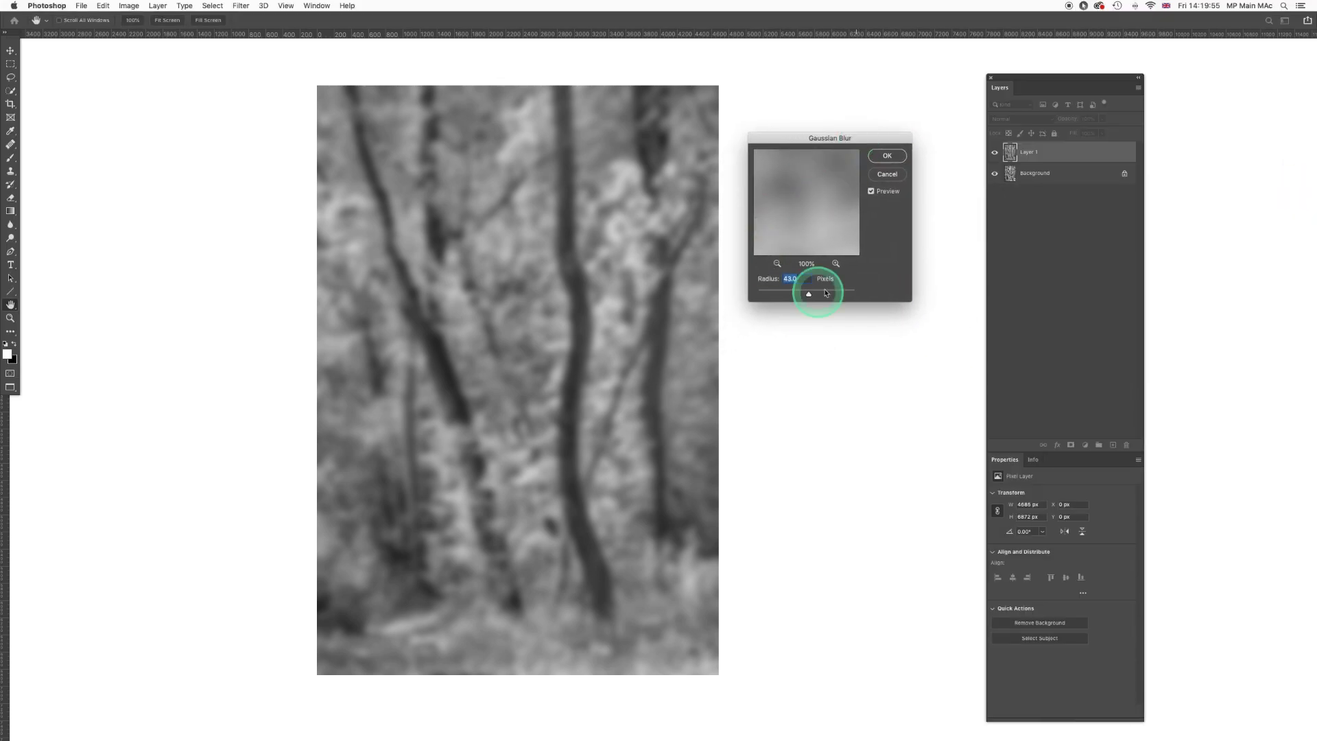
{"action": "left_click_drag", "start_coordinate": [826, 292], "coordinate": [785, 295]}
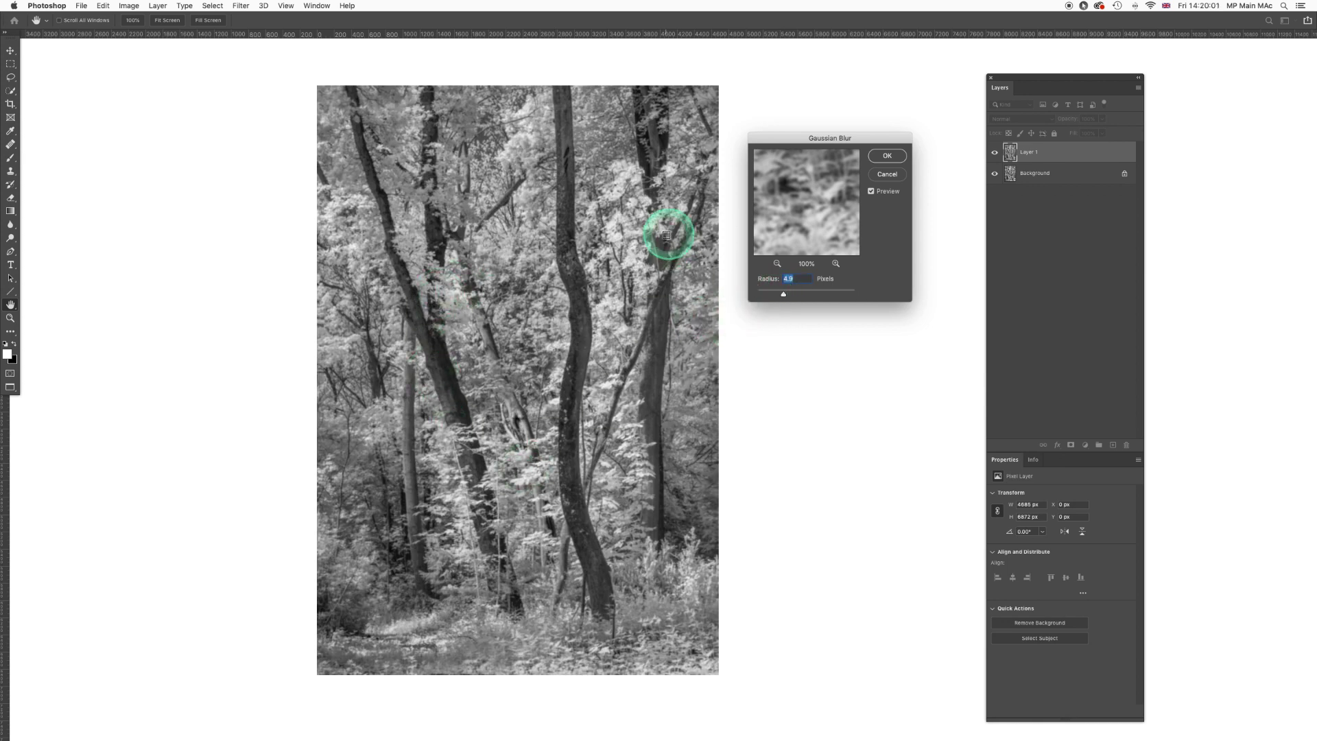
{"action": "mouse_move", "coordinate": [784, 293]}
{"action": "left_mouse_down"}
{"action": "mouse_move", "coordinate": [834, 296]}
{"action": "mouse_move", "coordinate": [768, 294]}
{"action": "left_mouse_up"}
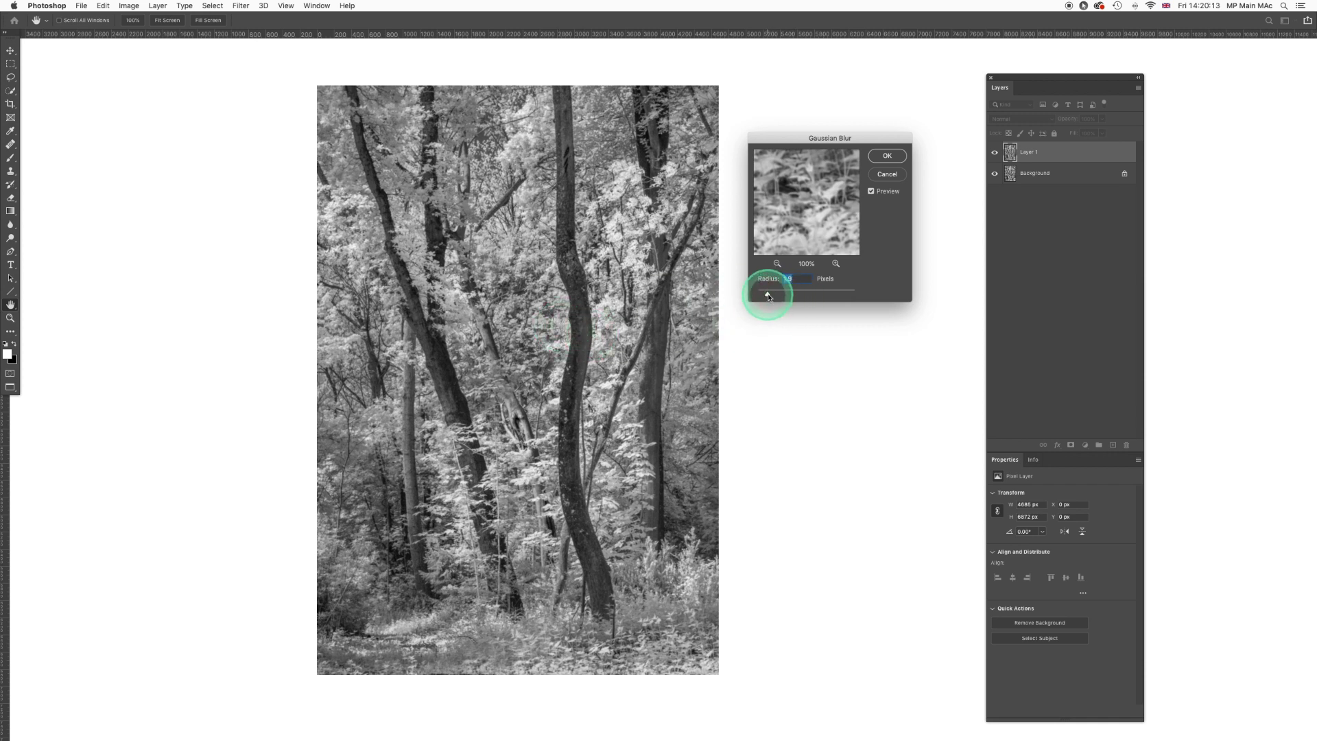
{"action": "left_click_drag", "start_coordinate": [769, 293], "coordinate": [807, 295]}
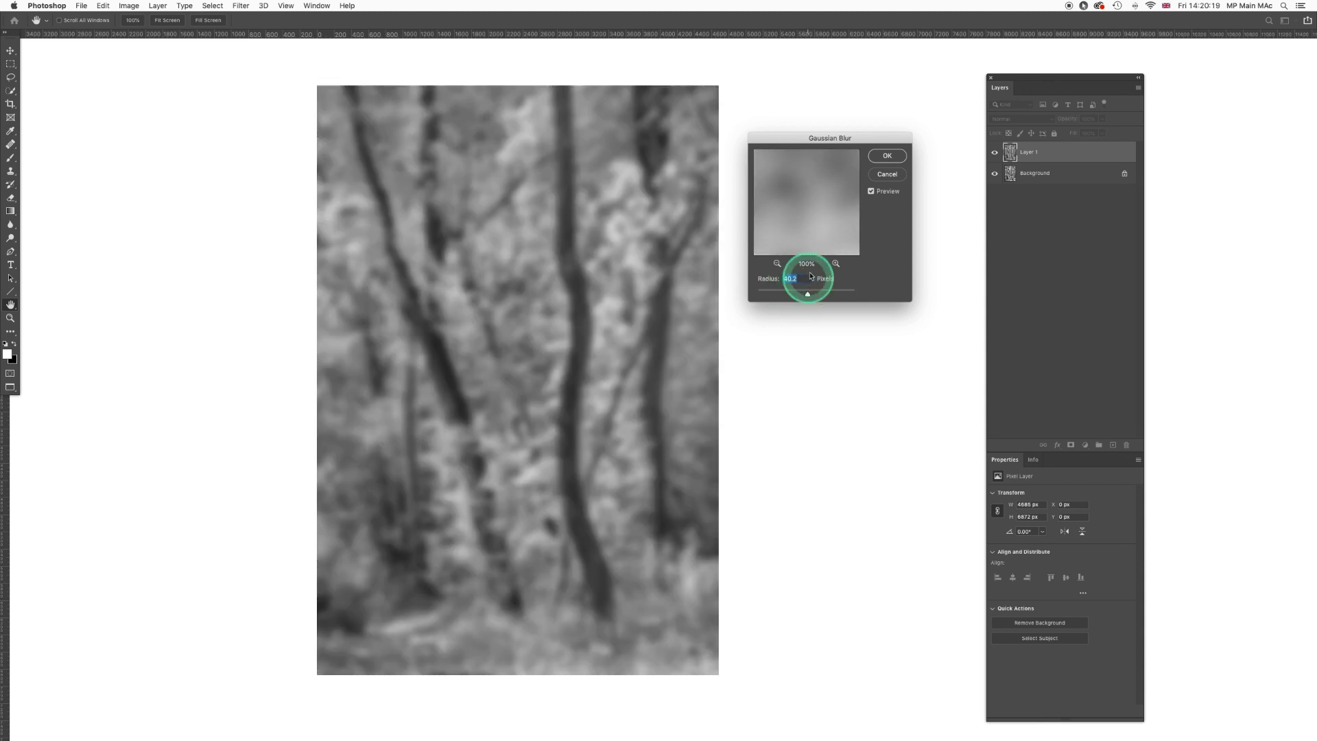
{"action": "left_click", "coordinate": [887, 157]}
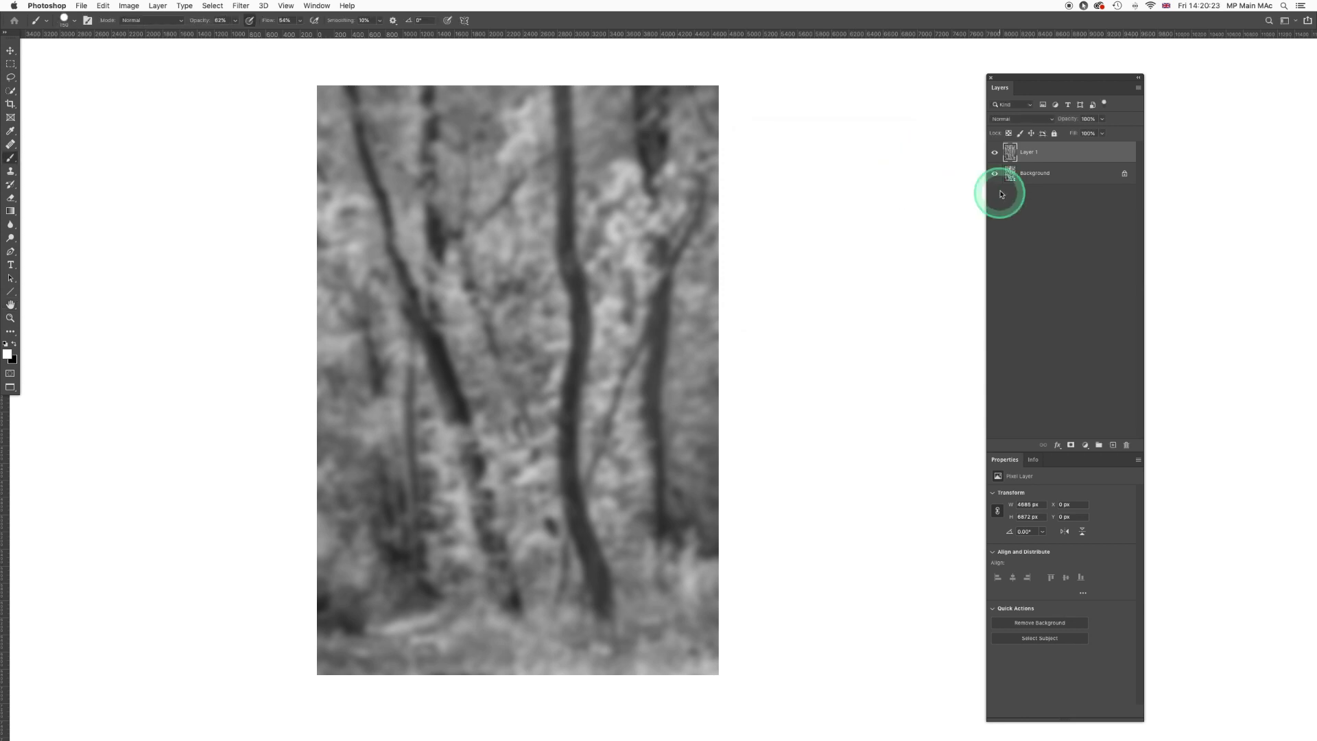
- Lower the blurred layer's opacity to about 38%
{"action": "left_click", "coordinate": [1103, 119]}
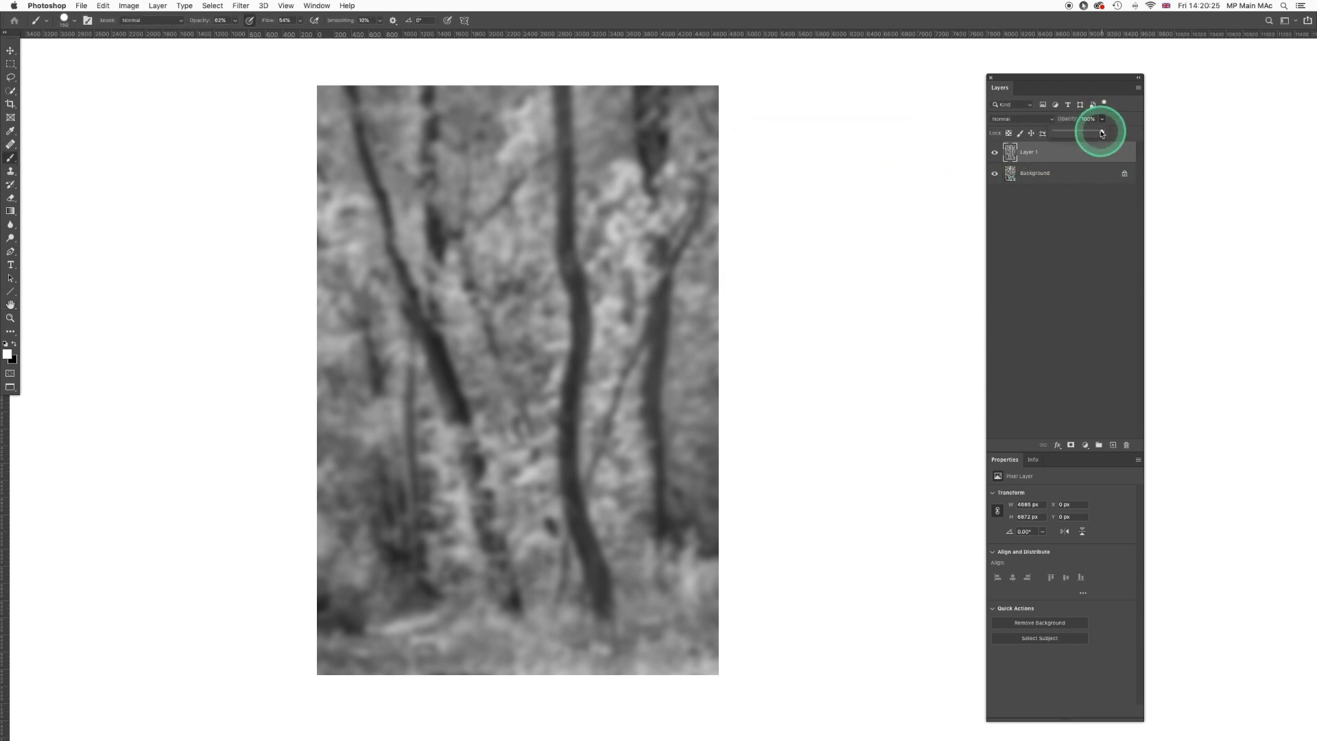
{"action": "left_click_drag", "start_coordinate": [1103, 134], "coordinate": [1072, 133]}
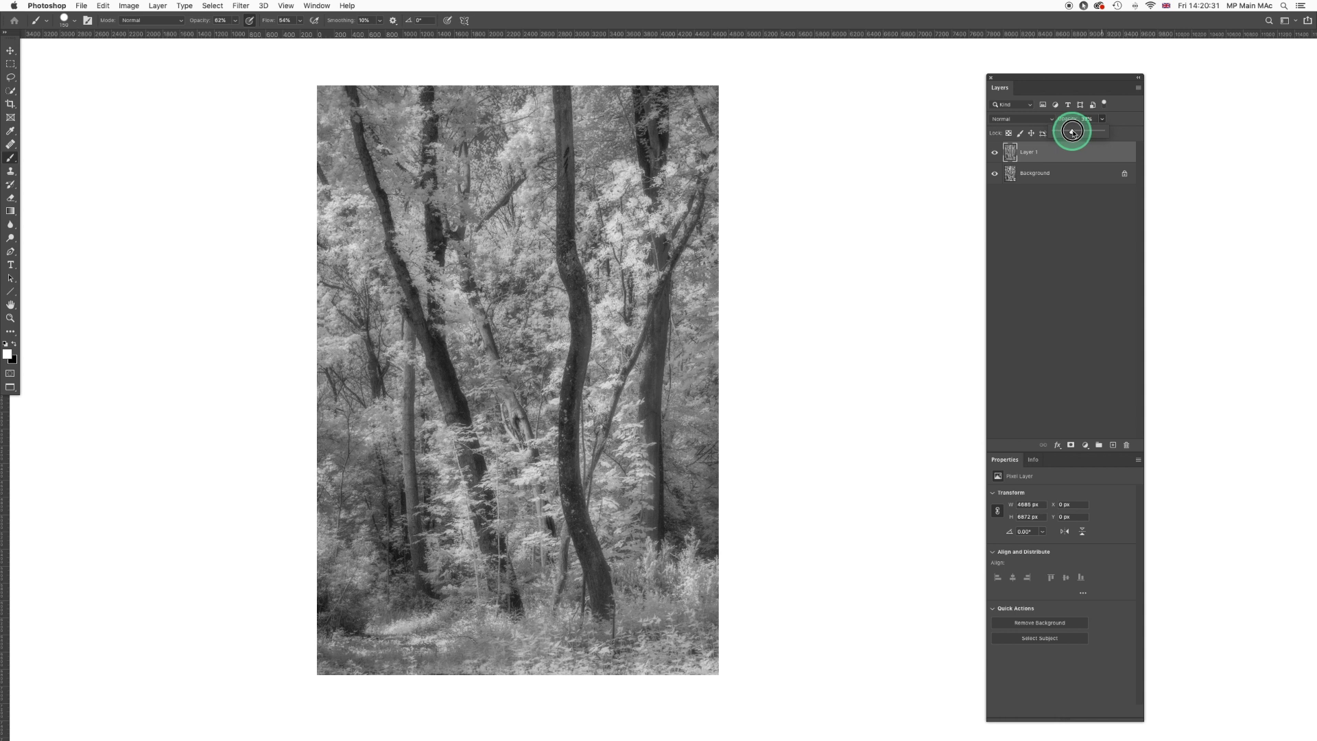
{"action": "left_click", "coordinate": [435, 252]}
{"action": "left_click", "coordinate": [354, 380]}
{"action": "left_click", "coordinate": [599, 474]}
{"action": "left_click", "coordinate": [576, 400]}
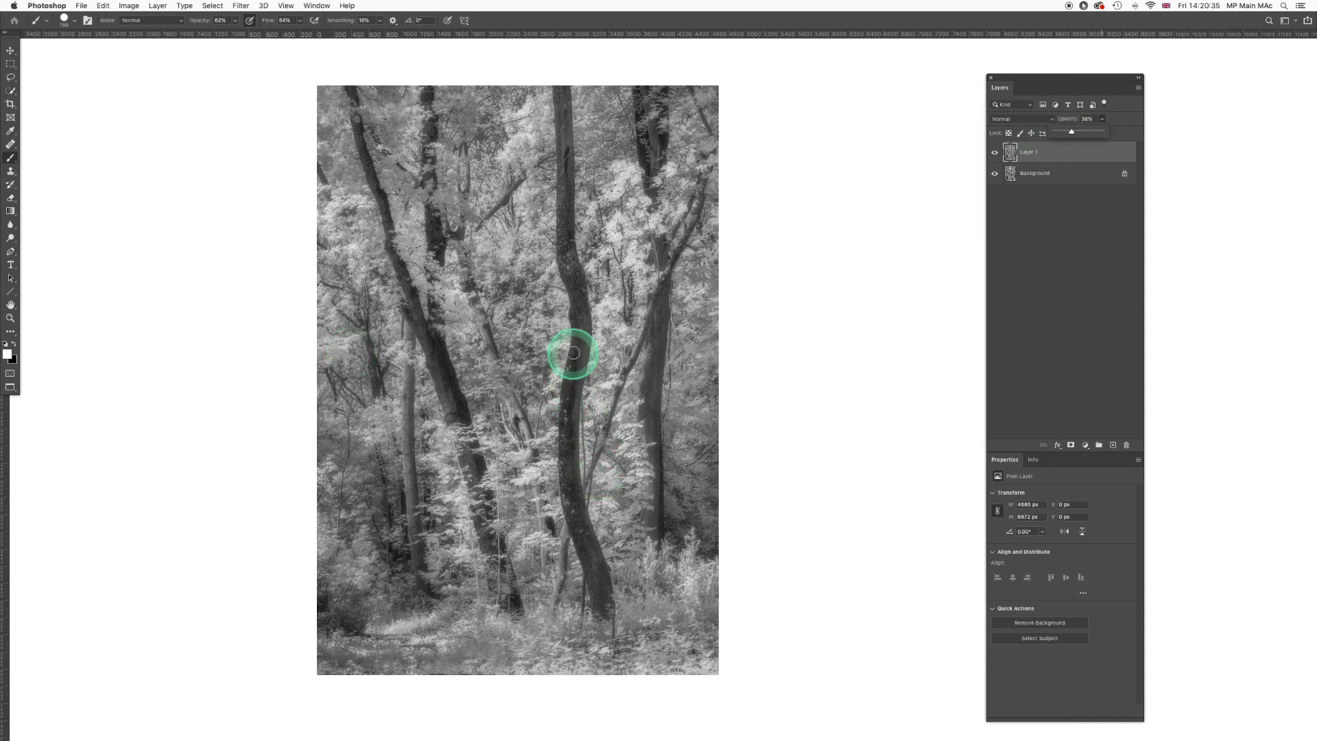
{"action": "left_click", "coordinate": [529, 488]}
{"action": "left_click_drag", "start_coordinate": [441, 402], "coordinate": [455, 437]}
{"action": "left_click_drag", "start_coordinate": [441, 366], "coordinate": [441, 382]}
{"action": "left_click_drag", "start_coordinate": [491, 568], "coordinate": [529, 568]}
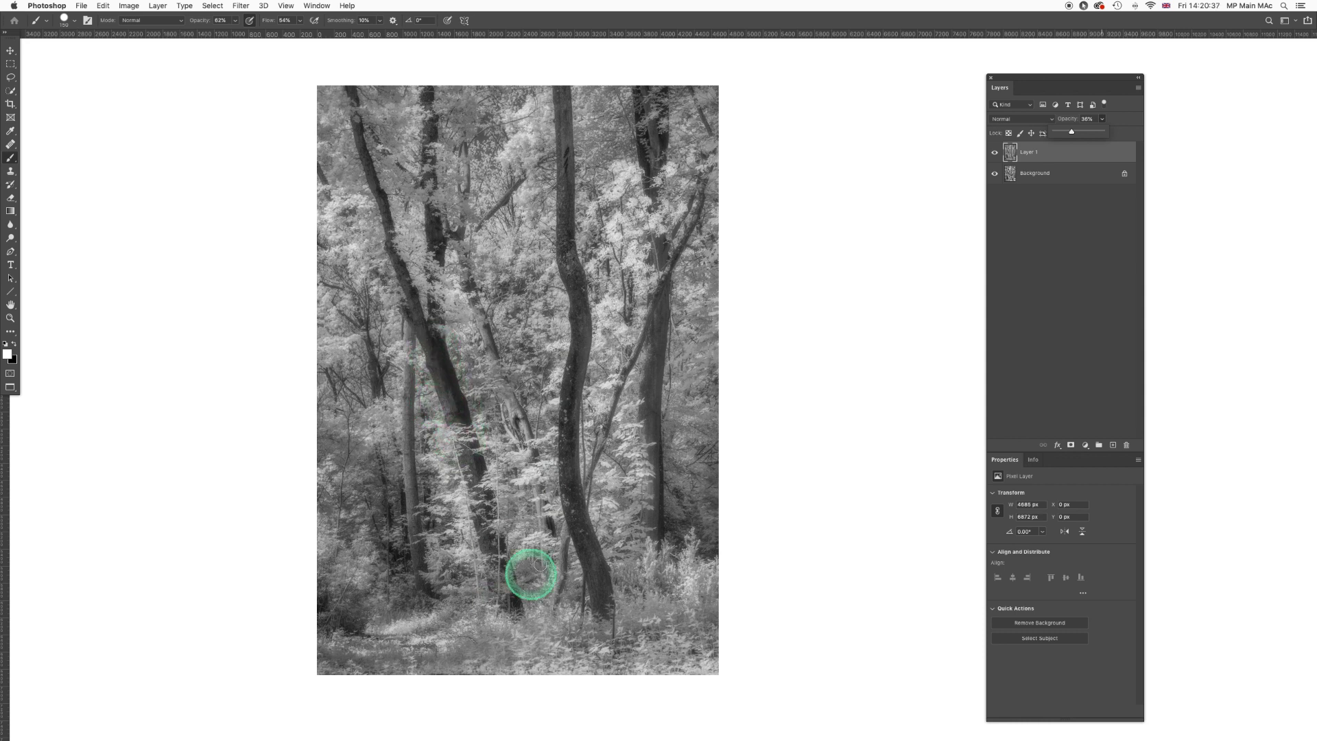
{"action": "left_click_drag", "start_coordinate": [587, 371], "coordinate": [578, 364]}
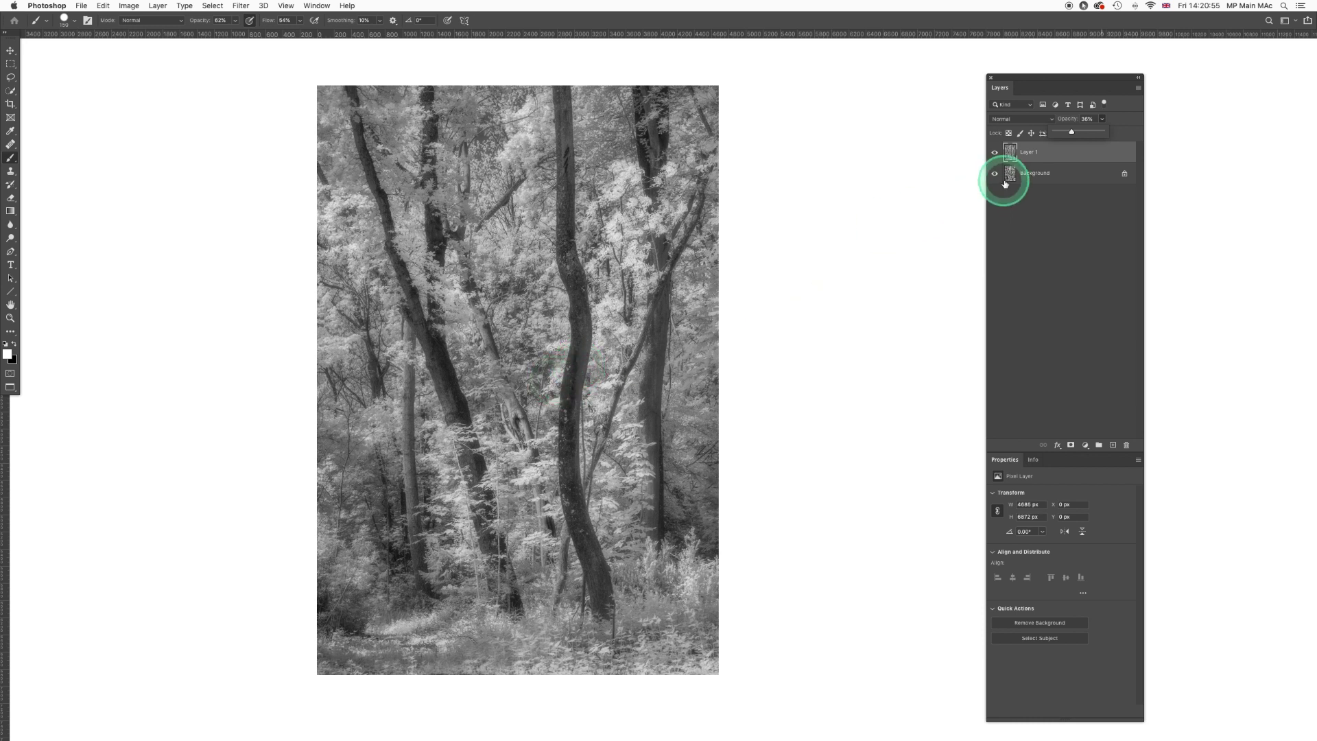
- Compare the photo with and without the blurred layer by hiding and showing Layer 1
{"action": "left_click", "coordinate": [995, 152]}
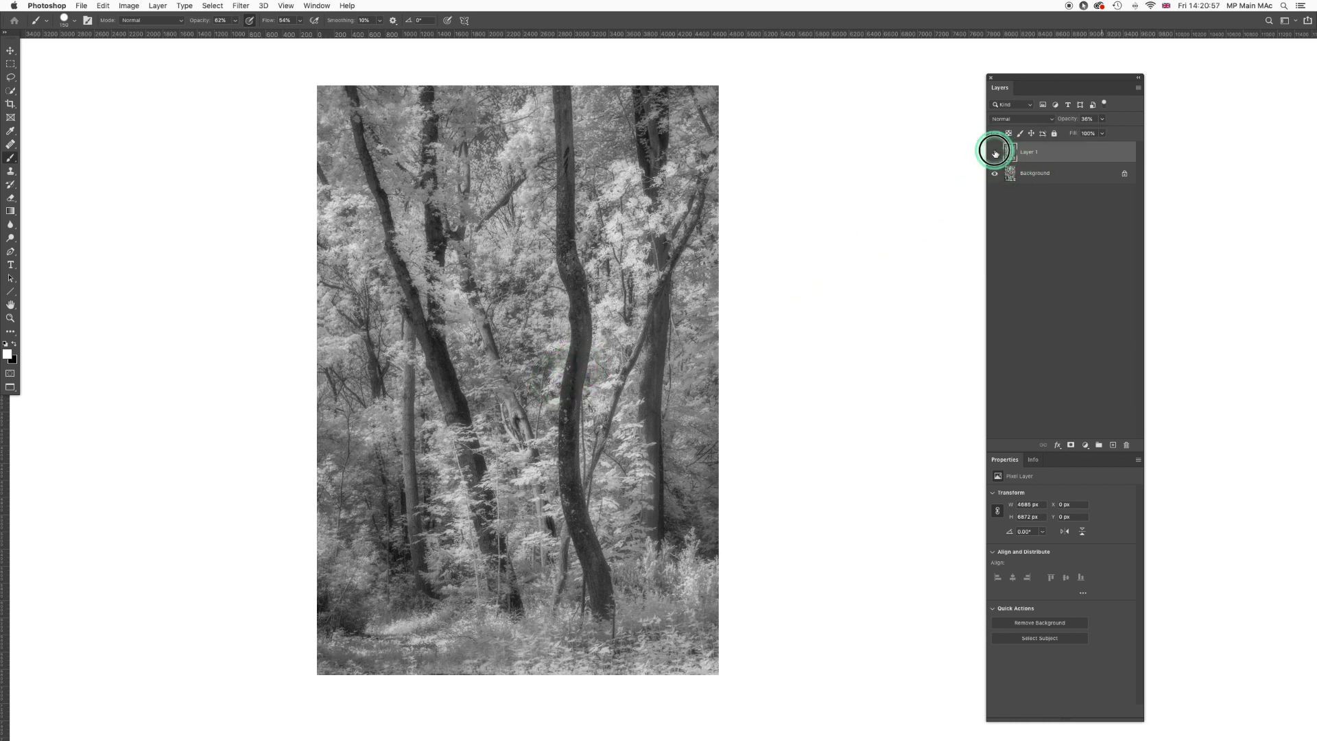
{"action": "left_click", "coordinate": [995, 153]}
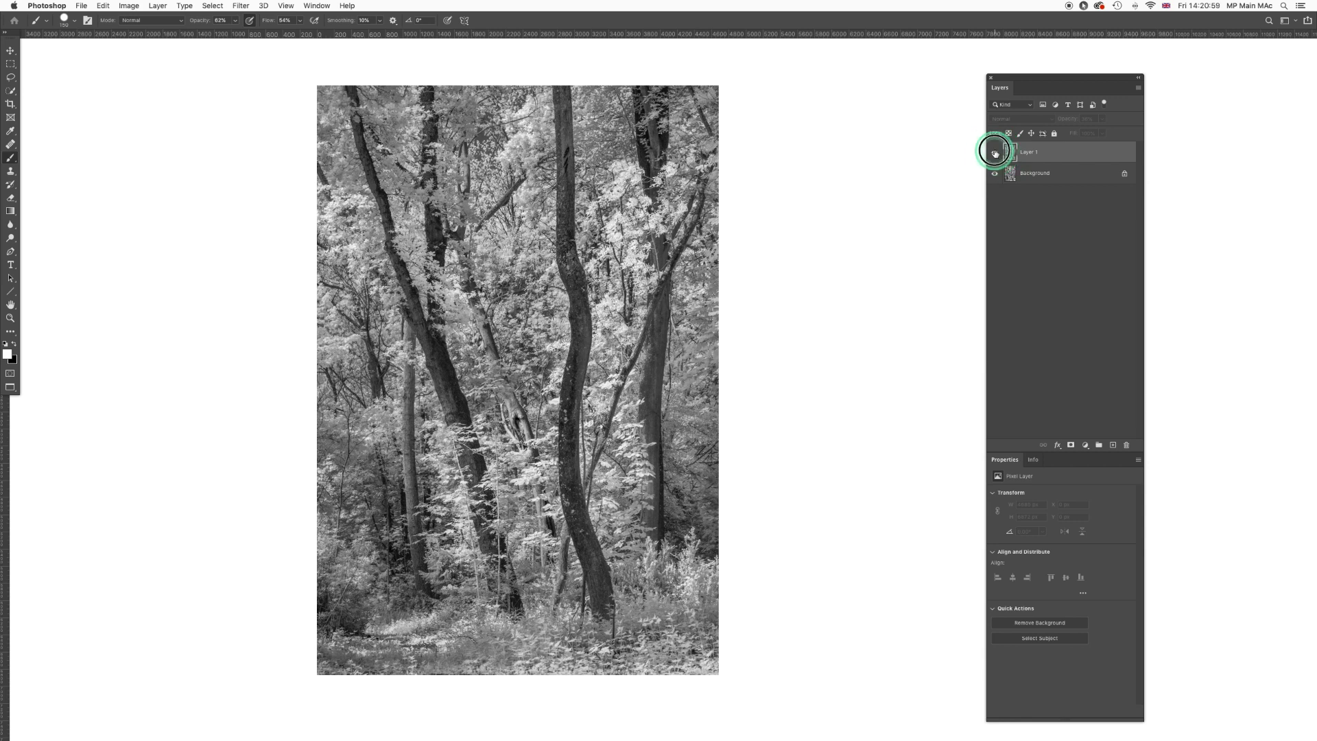
{"action": "left_click", "coordinate": [1011, 156]}
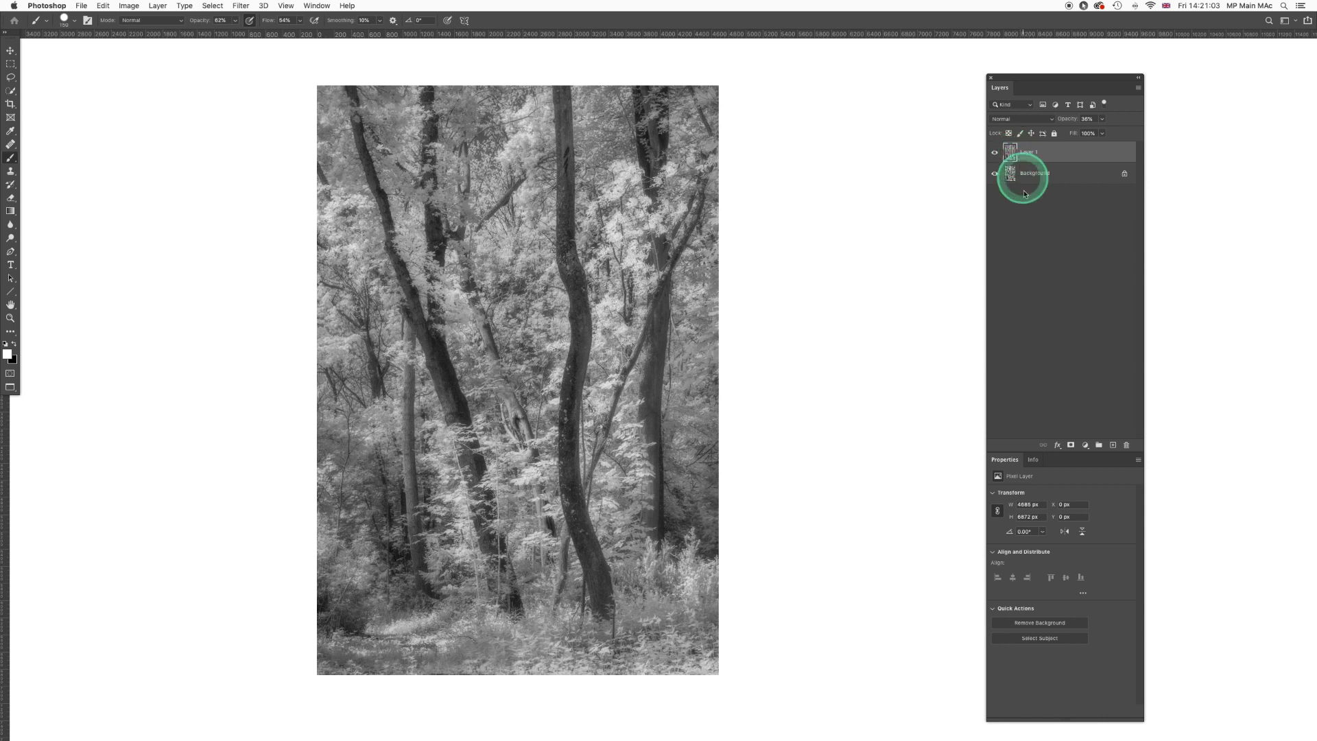
- Add a layer mask to Layer 1 and paint black along the central trunk with a larger brush to remove the blur there
{"action": "left_click", "coordinate": [1070, 445]}
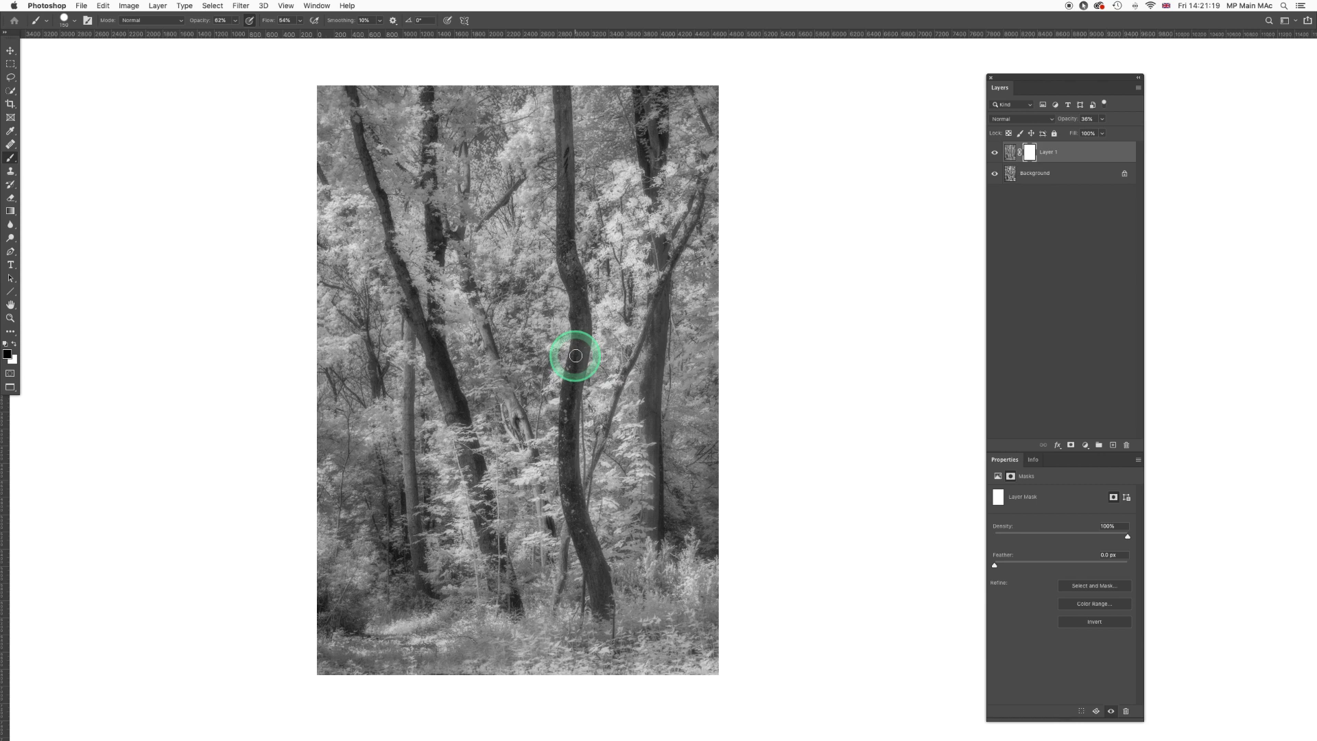
{"action": "key", "text": "bracketright"}
{"action": "scroll", "coordinate": [576, 361], "scroll_direction": "up", "scroll_amount": 3}
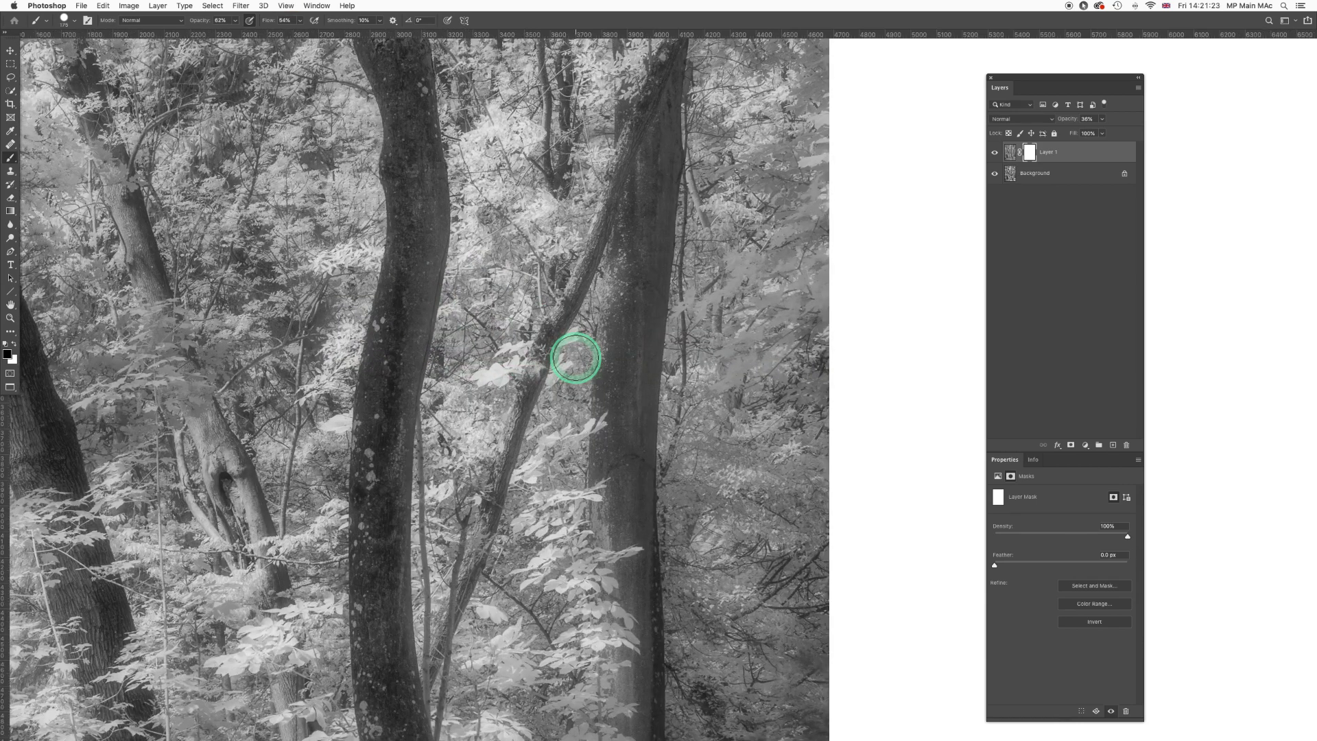
{"action": "left_click_drag", "start_coordinate": [391, 364], "coordinate": [524, 249]}
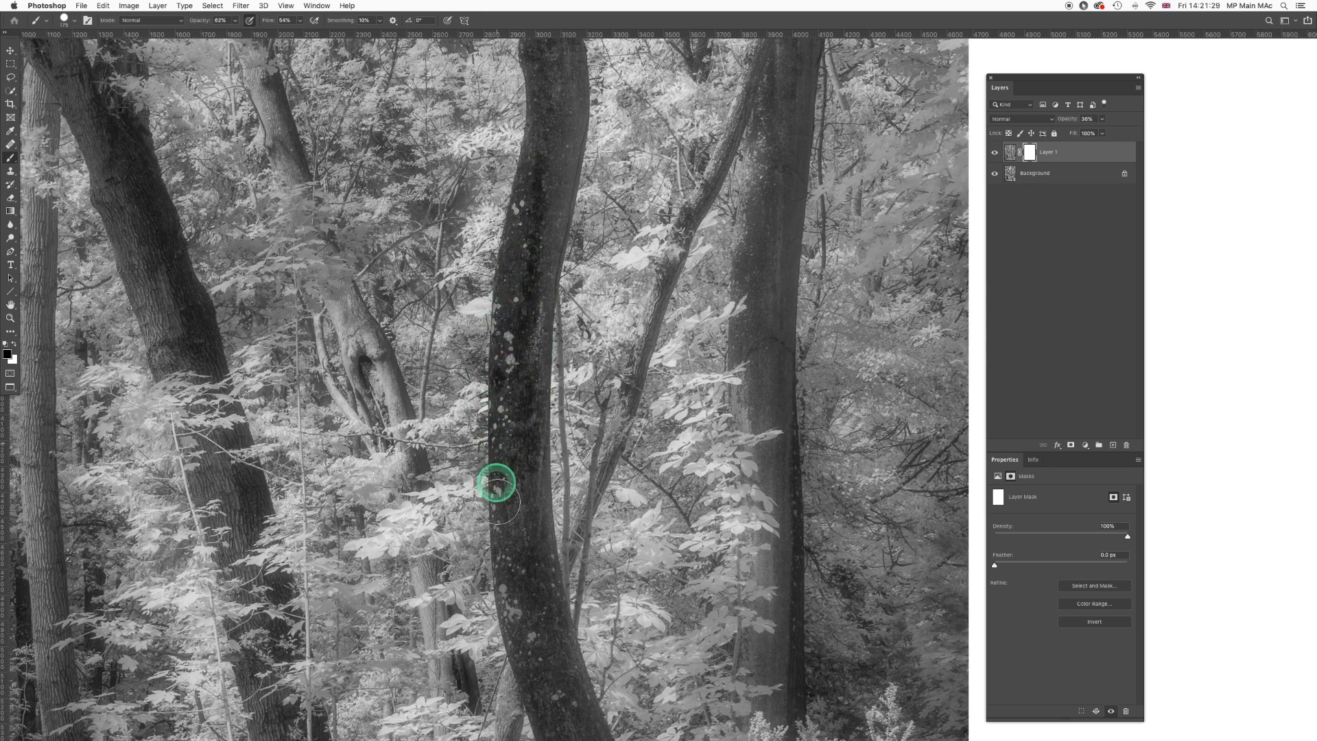
{"action": "left_click_drag", "start_coordinate": [542, 657], "coordinate": [553, 441]}
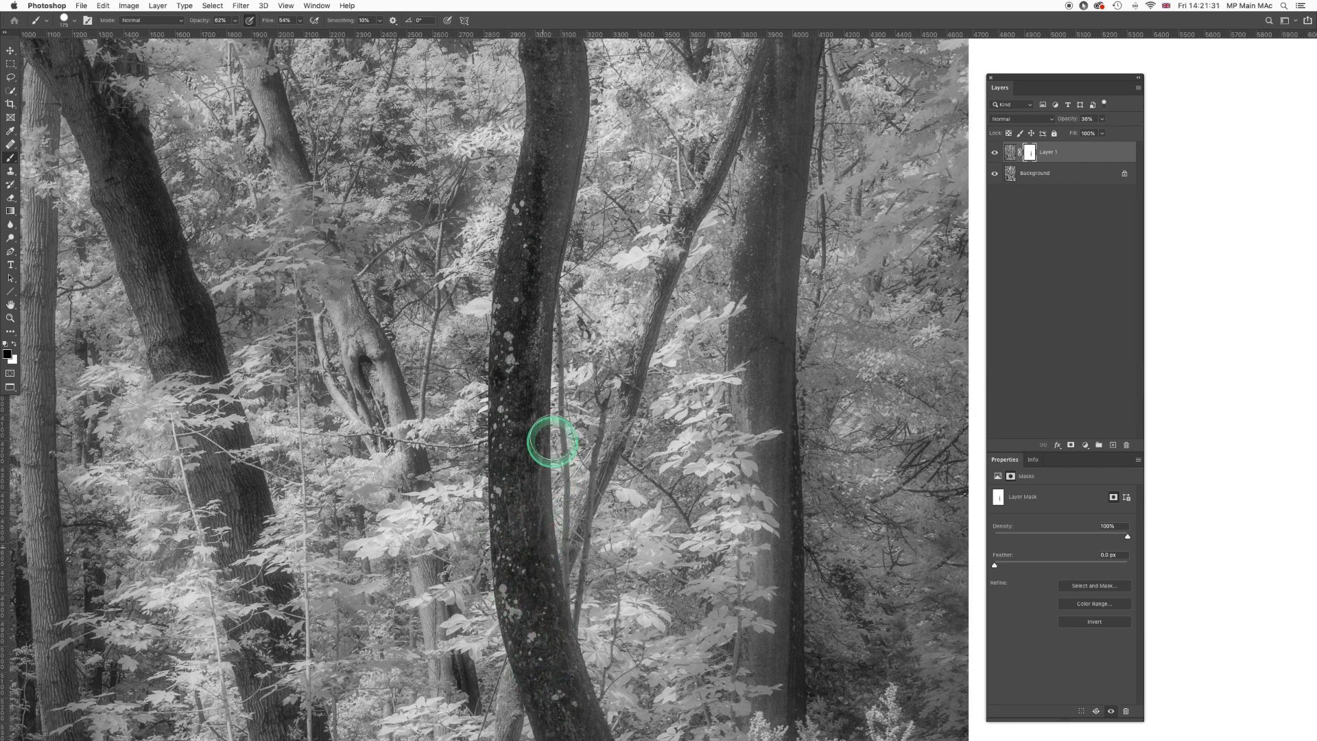
{"action": "left_click", "coordinate": [995, 153]}
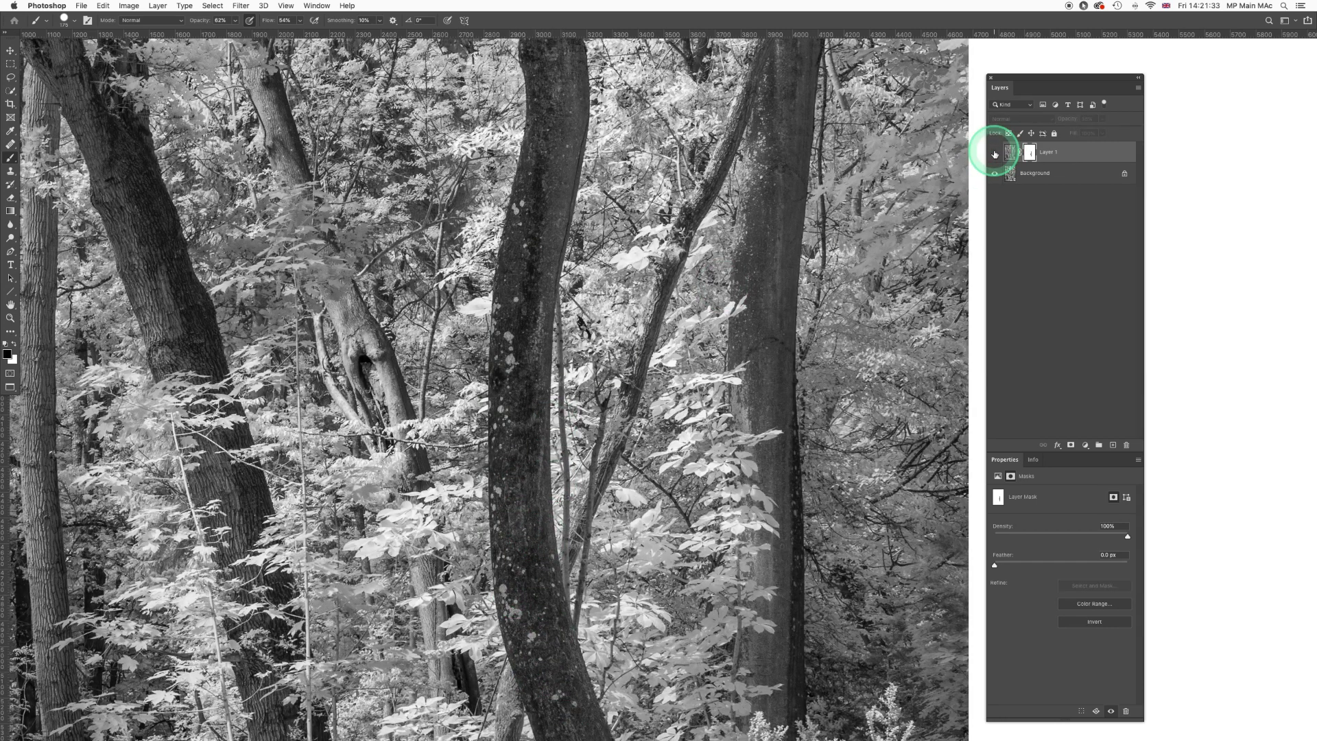
{"action": "left_click", "coordinate": [995, 152]}
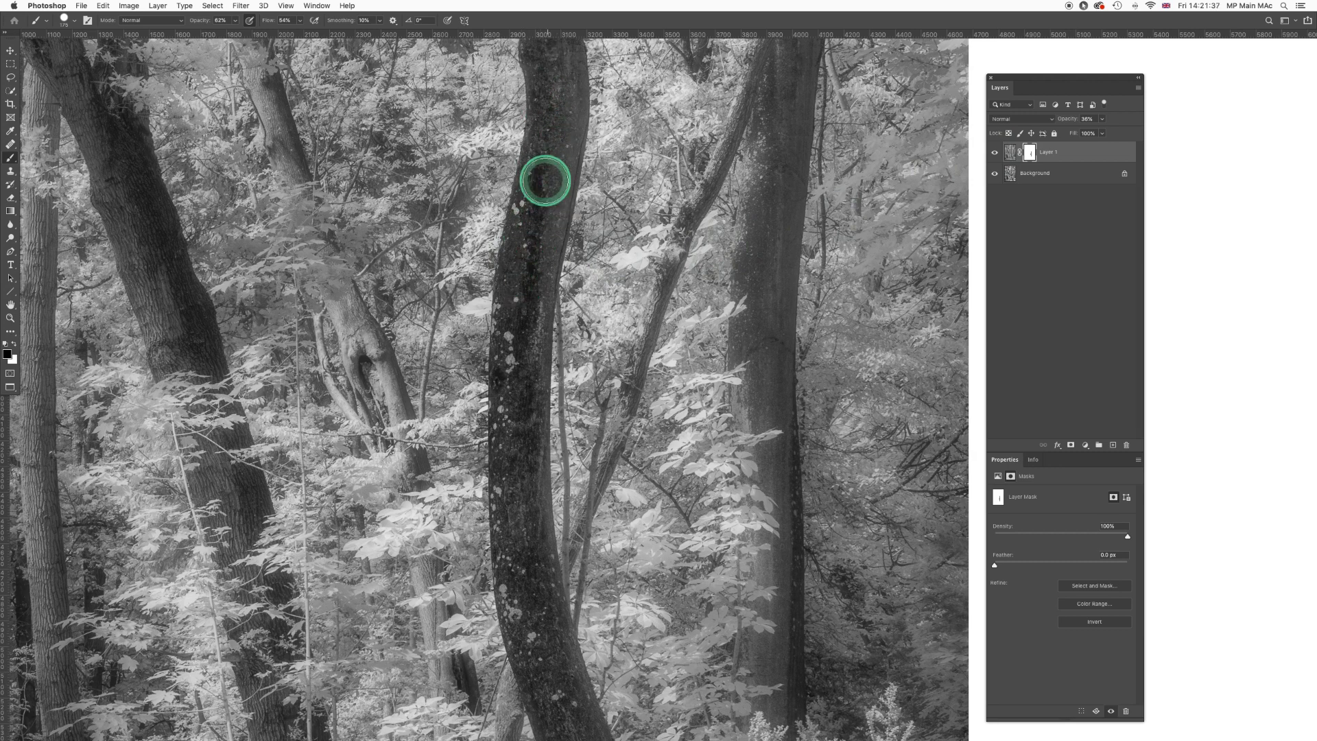
- Paint black on Layer 1's mask over the remaining trunks, the upper central trunk and the brighter foliage to bring back sharp detail
{"action": "key", "text": "super+minus"}
{"action": "key", "text": "super+minus"}
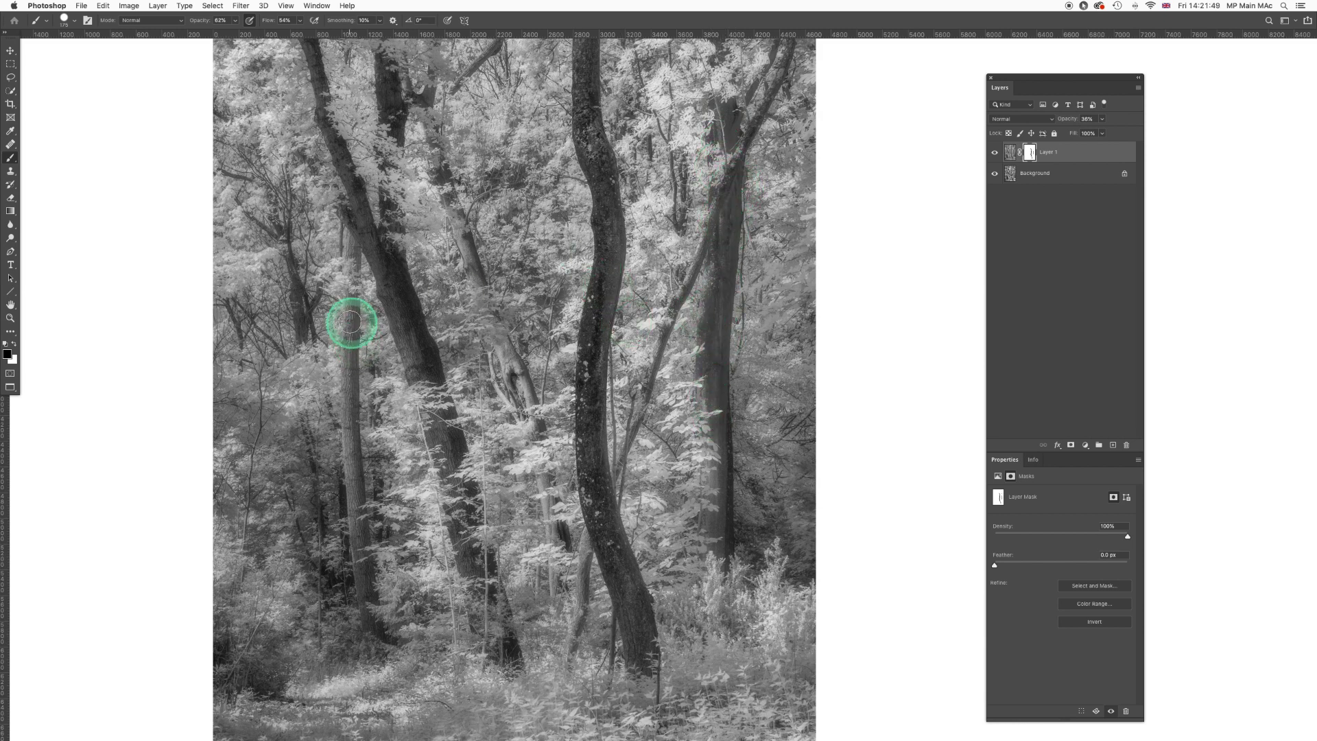
{"action": "mouse_move", "coordinate": [347, 324]}
{"action": "left_mouse_down"}
{"action": "mouse_move", "coordinate": [348, 247]}
{"action": "mouse_move", "coordinate": [359, 637]}
{"action": "left_mouse_up"}
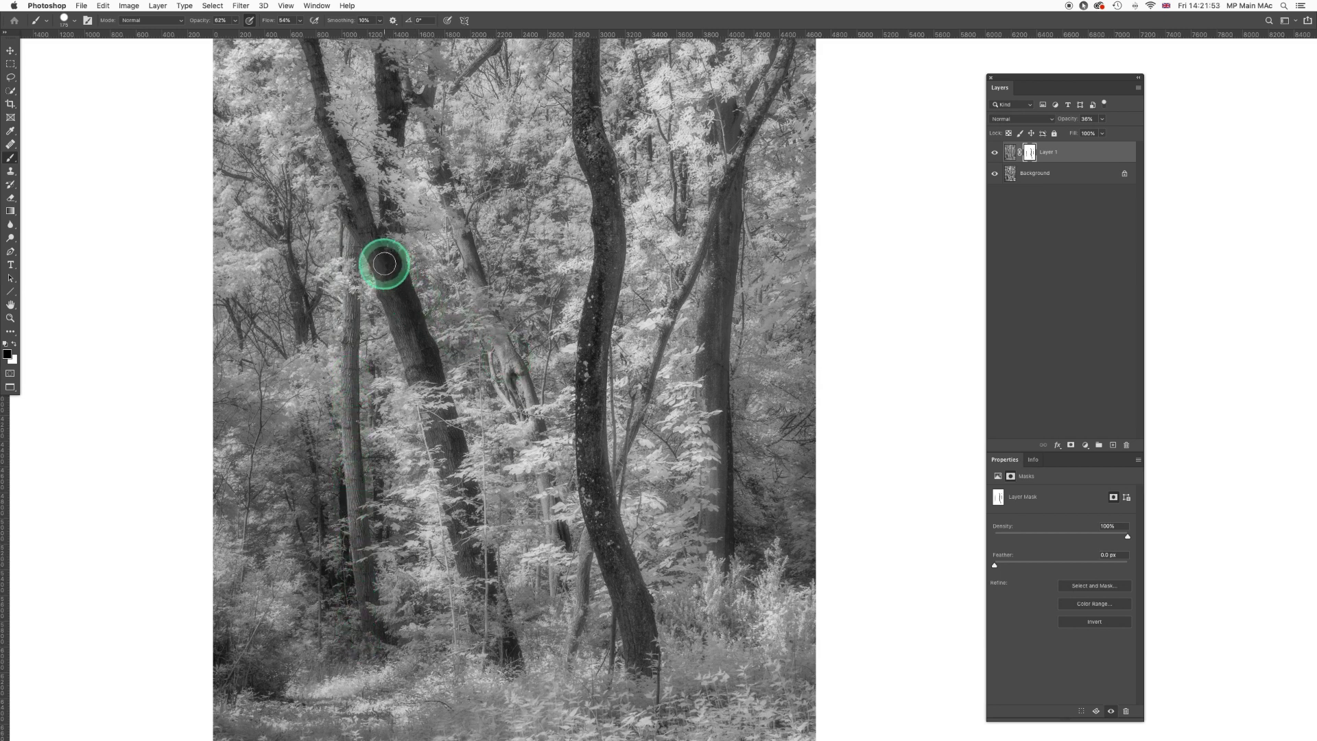
{"action": "mouse_move", "coordinate": [323, 92]}
{"action": "left_mouse_down"}
{"action": "mouse_move", "coordinate": [450, 487]}
{"action": "mouse_move", "coordinate": [442, 399]}
{"action": "mouse_move", "coordinate": [465, 564]}
{"action": "mouse_move", "coordinate": [492, 619]}
{"action": "mouse_move", "coordinate": [476, 556]}
{"action": "mouse_move", "coordinate": [496, 699]}
{"action": "mouse_move", "coordinate": [473, 569]}
{"action": "mouse_move", "coordinate": [503, 467]}
{"action": "mouse_move", "coordinate": [395, 469]}
{"action": "mouse_move", "coordinate": [391, 424]}
{"action": "mouse_move", "coordinate": [467, 481]}
{"action": "mouse_move", "coordinate": [494, 474]}
{"action": "mouse_move", "coordinate": [481, 441]}
{"action": "mouse_move", "coordinate": [520, 441]}
{"action": "left_mouse_up"}
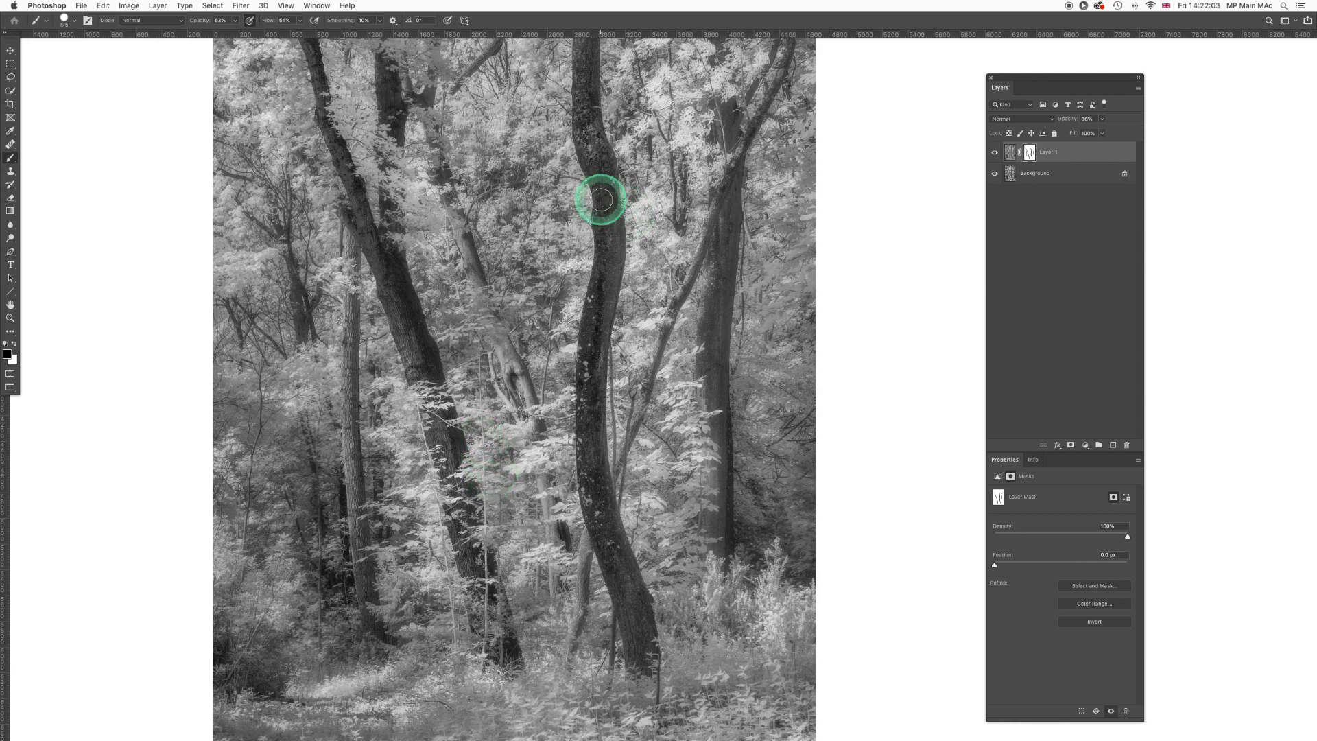
{"action": "left_click_drag", "start_coordinate": [592, 190], "coordinate": [580, 365]}
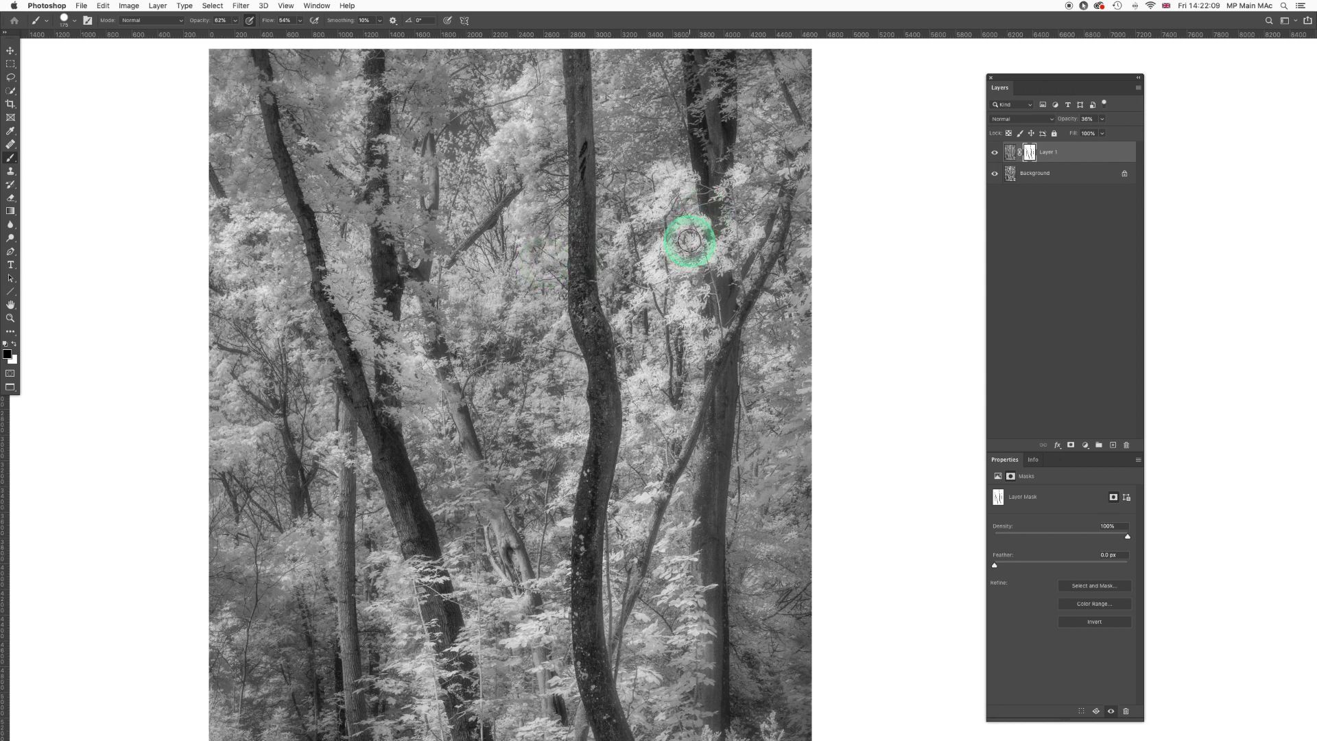
{"action": "left_click_drag", "start_coordinate": [515, 315], "coordinate": [554, 73]}
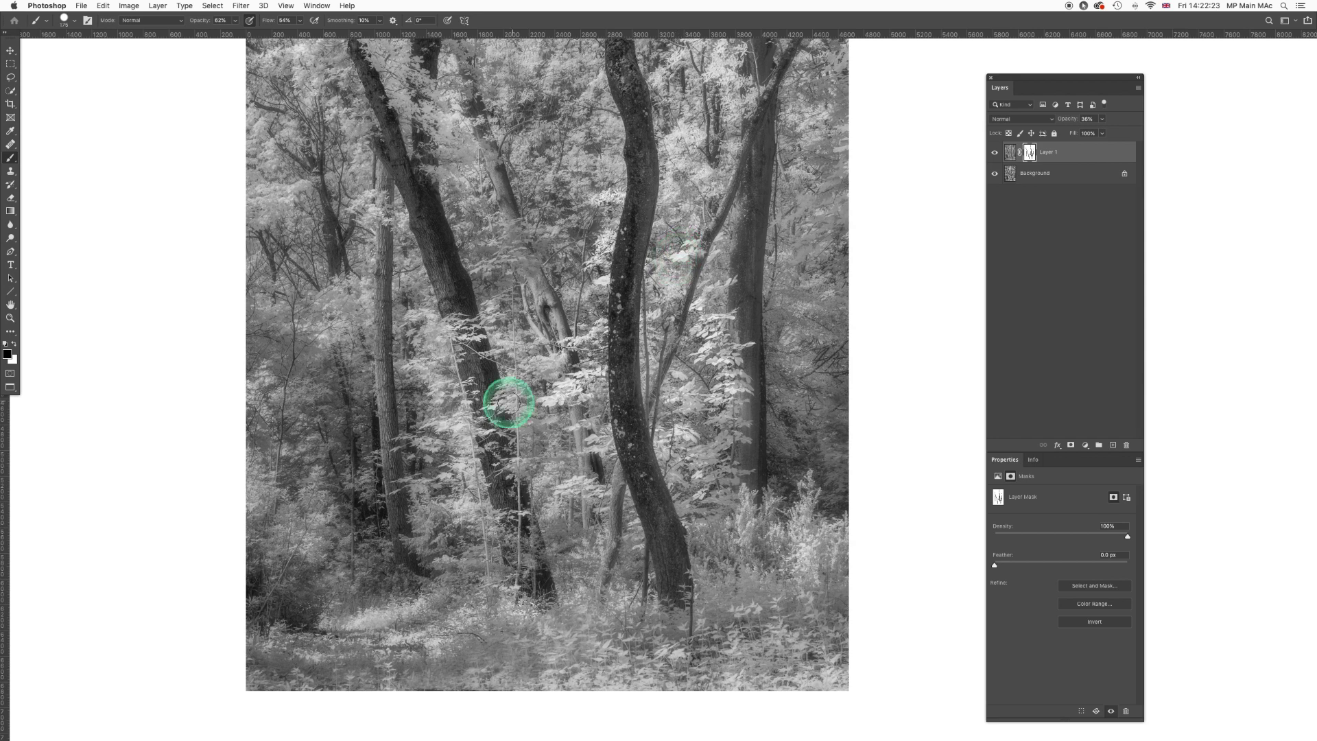
{"action": "left_click_drag", "start_coordinate": [730, 200], "coordinate": [701, 320]}
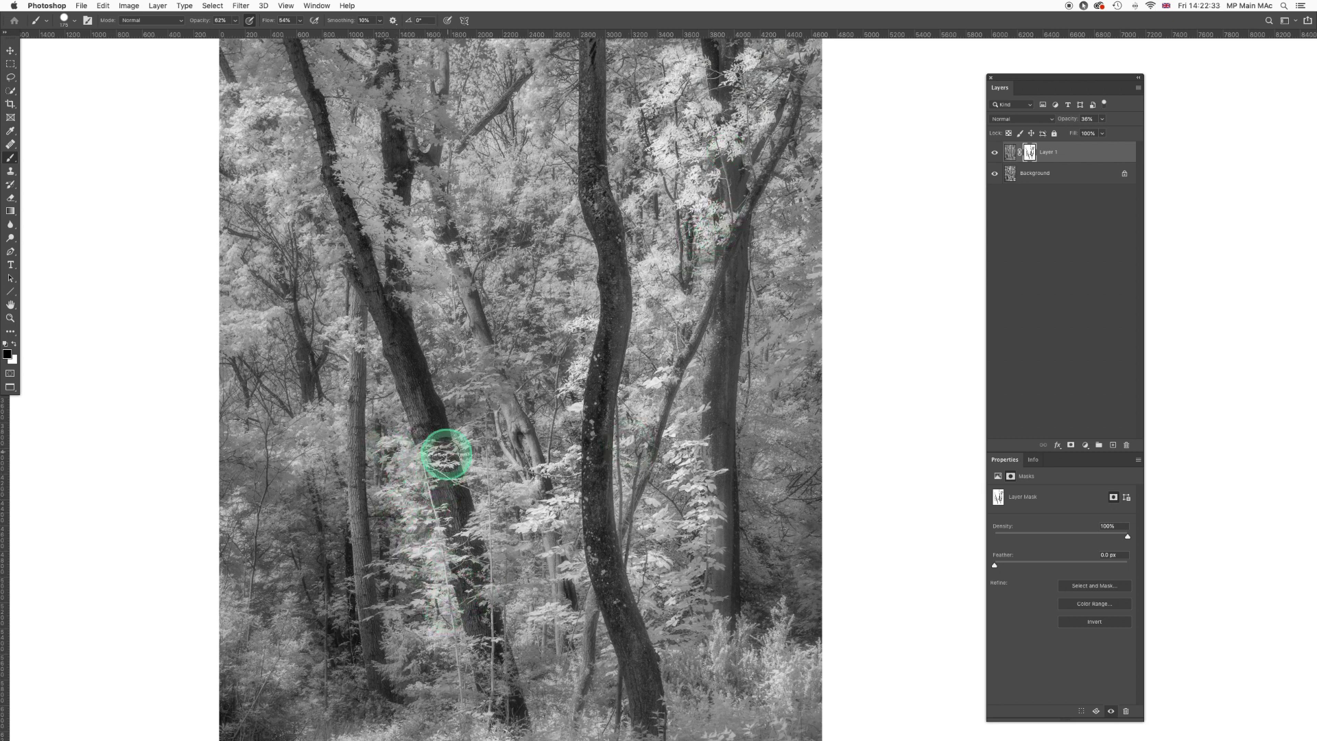
{"action": "scroll", "coordinate": [479, 658], "scroll_direction": "down", "scroll_amount": 5}
{"action": "scroll", "coordinate": [479, 659], "scroll_direction": "left", "scroll_amount": 2}
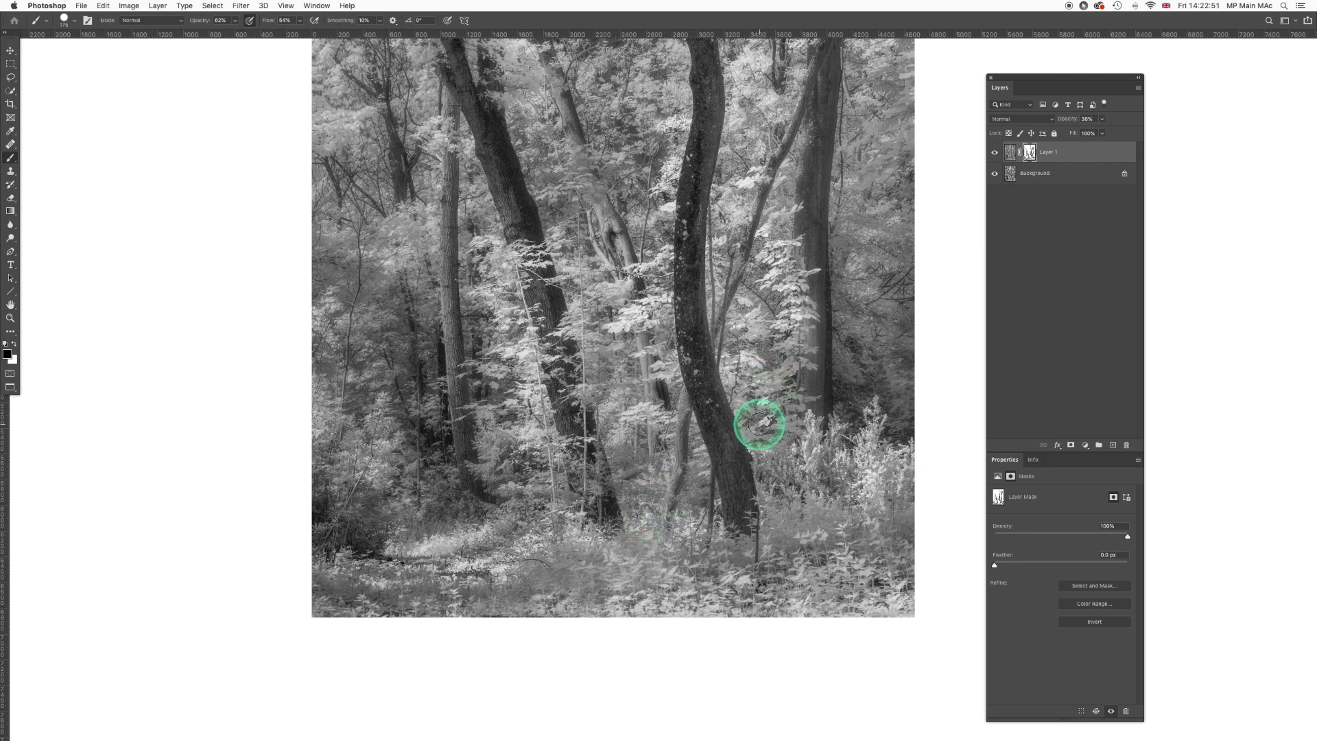
- View the whole image and compare the masked soft-blur effect with the original by repeatedly hiding and showing Layer 1
{"action": "key", "text": "super+minus"}
{"action": "scroll", "coordinate": [762, 421], "scroll_direction": "up", "scroll_amount": 5}
{"action": "scroll", "coordinate": [762, 421], "scroll_direction": "right", "scroll_amount": 2}
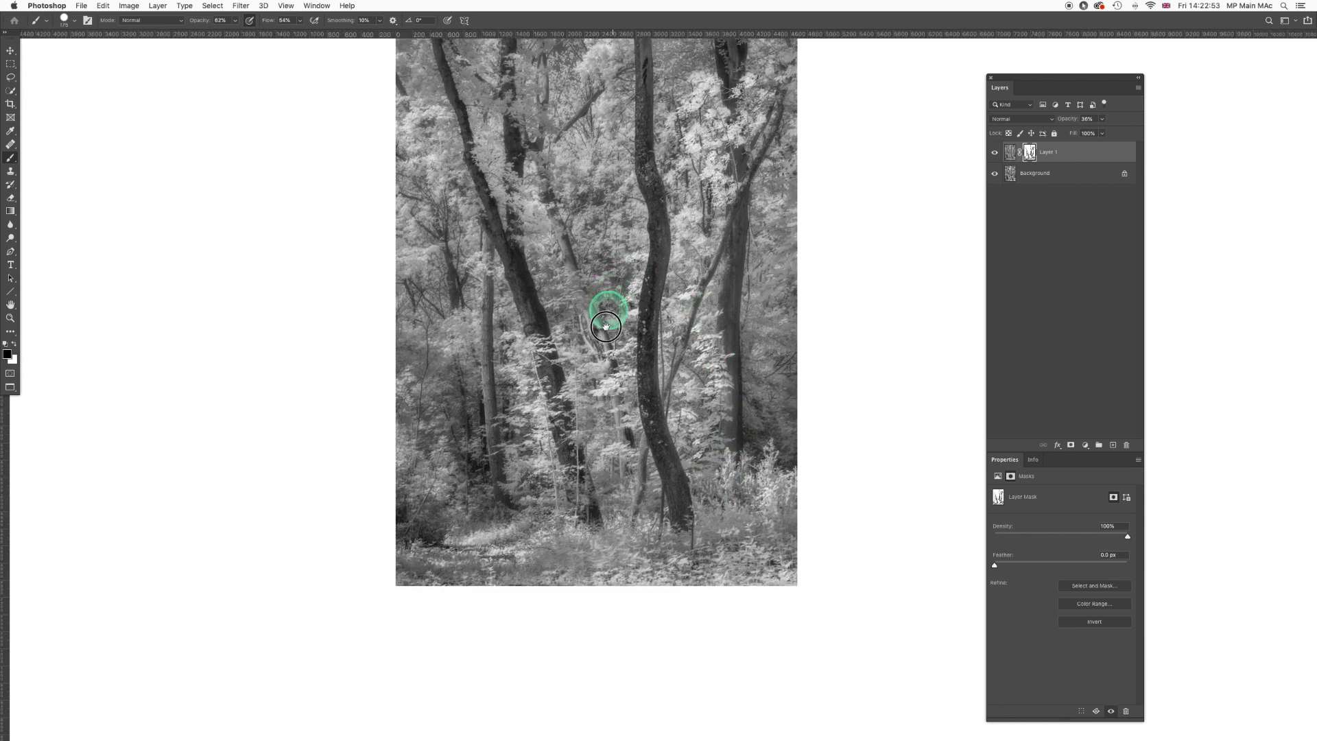
{"action": "left_click", "coordinate": [994, 155]}
{"action": "left_click", "coordinate": [994, 156]}
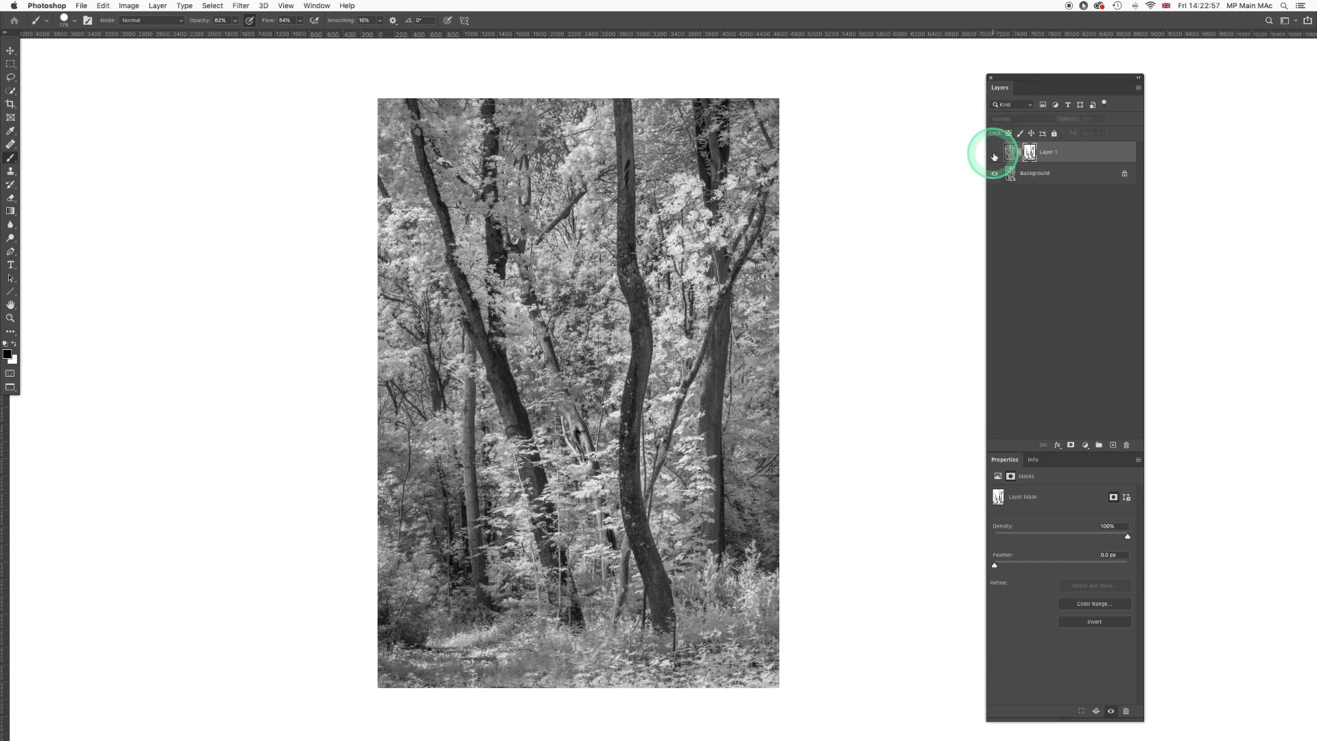
{"action": "left_click", "coordinate": [994, 156]}
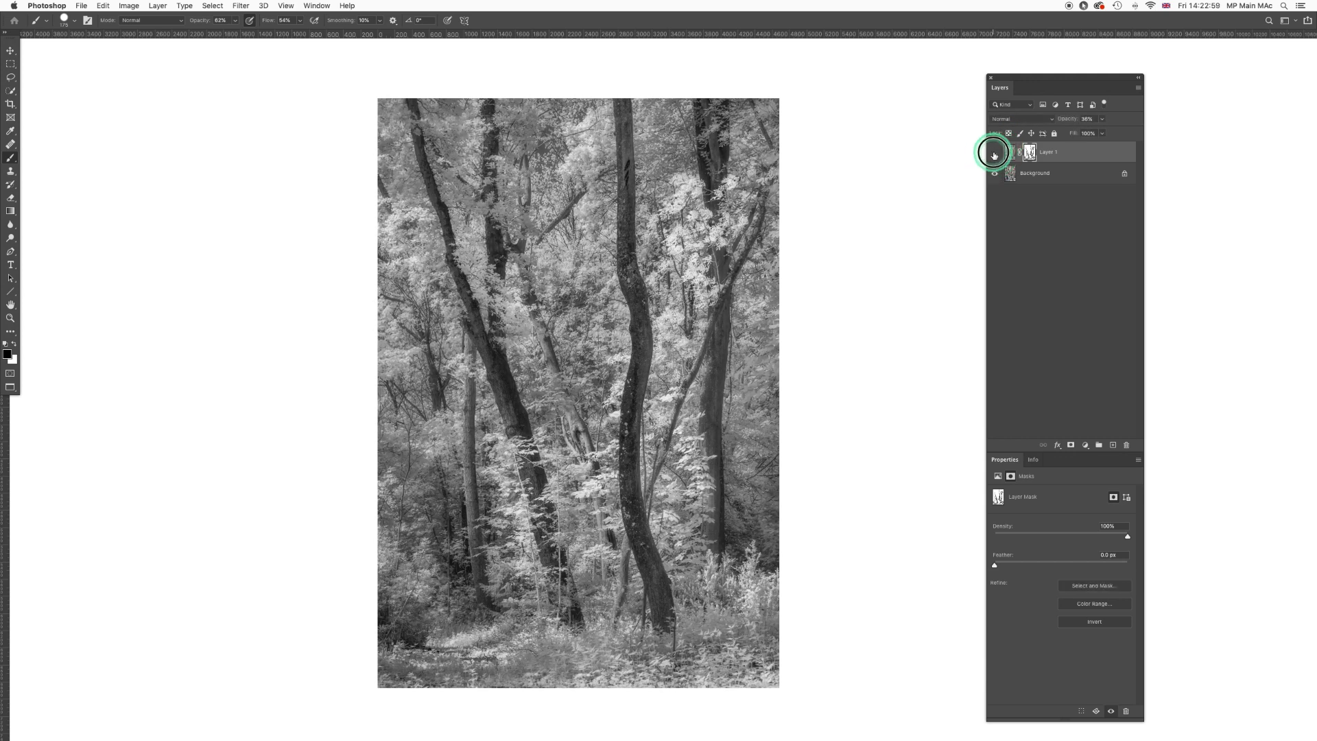
{"action": "left_click", "coordinate": [994, 156]}
{"action": "left_click", "coordinate": [994, 156]}
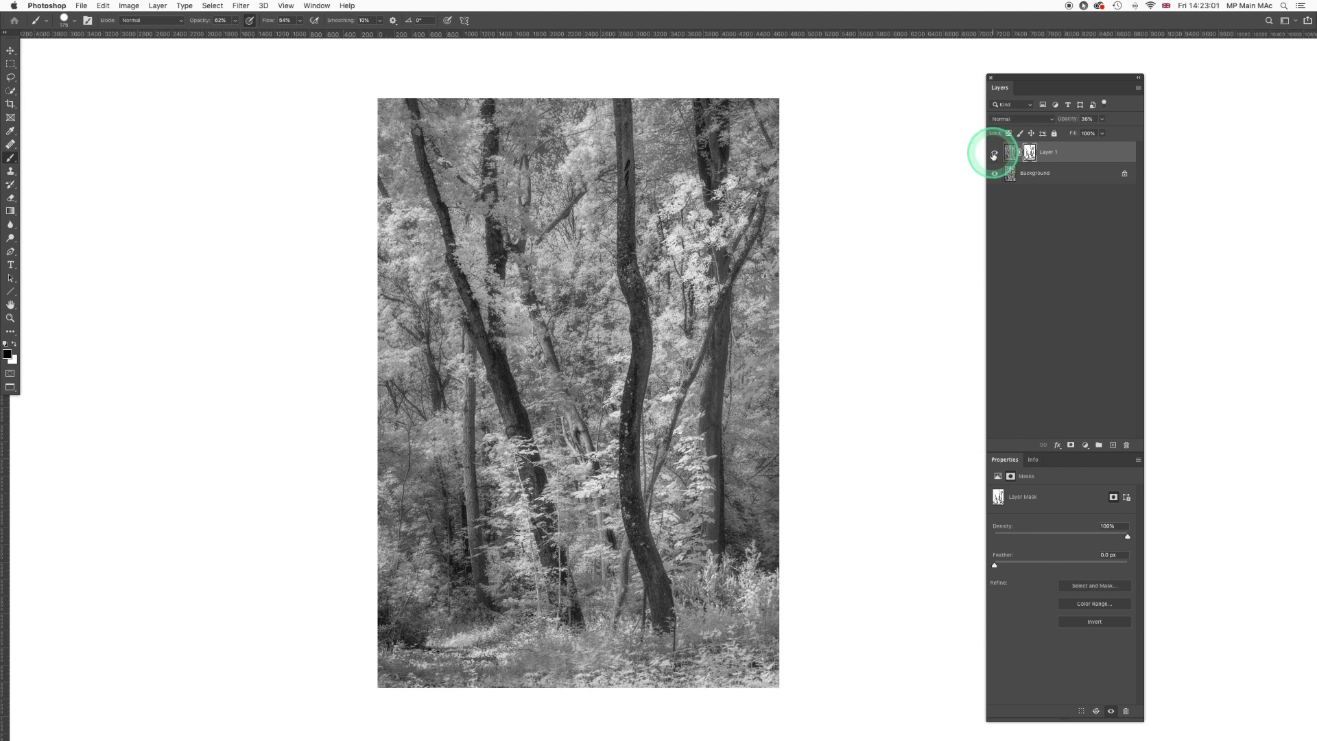
- Paint black on Layer 1's mask over the left trunk's lower part and adjacent foliage, working first at 84% layer opacity and finishing at 36%
{"action": "mouse_move", "coordinate": [618, 252]}
{"action": "left_mouse_down"}
{"action": "mouse_move", "coordinate": [532, 289]}
{"action": "mouse_move", "coordinate": [524, 277]}
{"action": "mouse_move", "coordinate": [537, 330]}
{"action": "mouse_move", "coordinate": [459, 278]}
{"action": "mouse_move", "coordinate": [462, 249]}
{"action": "mouse_move", "coordinate": [493, 276]}
{"action": "mouse_move", "coordinate": [455, 189]}
{"action": "mouse_move", "coordinate": [445, 220]}
{"action": "mouse_move", "coordinate": [453, 186]}
{"action": "mouse_move", "coordinate": [685, 145]}
{"action": "mouse_move", "coordinate": [726, 116]}
{"action": "mouse_move", "coordinate": [683, 124]}
{"action": "mouse_move", "coordinate": [643, 347]}
{"action": "mouse_move", "coordinate": [606, 317]}
{"action": "mouse_move", "coordinate": [697, 614]}
{"action": "mouse_move", "coordinate": [442, 589]}
{"action": "mouse_move", "coordinate": [432, 487]}
{"action": "mouse_move", "coordinate": [388, 501]}
{"action": "mouse_move", "coordinate": [393, 519]}
{"action": "mouse_move", "coordinate": [408, 494]}
{"action": "mouse_move", "coordinate": [407, 547]}
{"action": "mouse_move", "coordinate": [387, 570]}
{"action": "mouse_move", "coordinate": [373, 555]}
{"action": "mouse_move", "coordinate": [407, 582]}
{"action": "mouse_move", "coordinate": [427, 543]}
{"action": "mouse_move", "coordinate": [434, 592]}
{"action": "mouse_move", "coordinate": [469, 534]}
{"action": "mouse_move", "coordinate": [458, 610]}
{"action": "mouse_move", "coordinate": [448, 446]}
{"action": "mouse_move", "coordinate": [467, 360]}
{"action": "mouse_move", "coordinate": [452, 452]}
{"action": "mouse_move", "coordinate": [469, 520]}
{"action": "mouse_move", "coordinate": [506, 493]}
{"action": "mouse_move", "coordinate": [500, 446]}
{"action": "mouse_move", "coordinate": [480, 441]}
{"action": "mouse_move", "coordinate": [494, 437]}
{"action": "mouse_move", "coordinate": [507, 498]}
{"action": "mouse_move", "coordinate": [496, 560]}
{"action": "mouse_move", "coordinate": [453, 561]}
{"action": "mouse_move", "coordinate": [508, 581]}
{"action": "mouse_move", "coordinate": [489, 588]}
{"action": "mouse_move", "coordinate": [482, 559]}
{"action": "mouse_move", "coordinate": [500, 611]}
{"action": "mouse_move", "coordinate": [465, 620]}
{"action": "mouse_move", "coordinate": [455, 533]}
{"action": "mouse_move", "coordinate": [459, 627]}
{"action": "mouse_move", "coordinate": [775, 629]}
{"action": "mouse_move", "coordinate": [762, 559]}
{"action": "mouse_move", "coordinate": [672, 381]}
{"action": "mouse_move", "coordinate": [677, 455]}
{"action": "mouse_move", "coordinate": [668, 378]}
{"action": "left_mouse_up"}
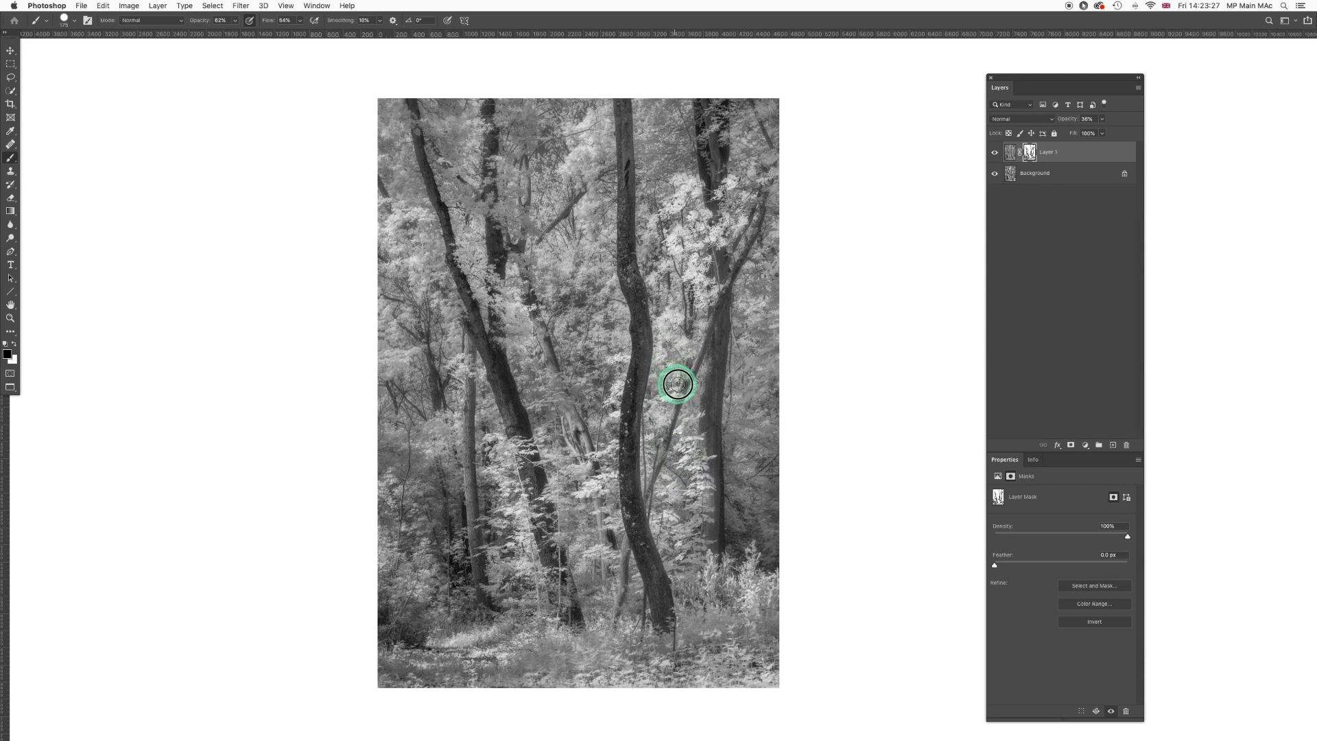
{"action": "left_click", "coordinate": [994, 154]}
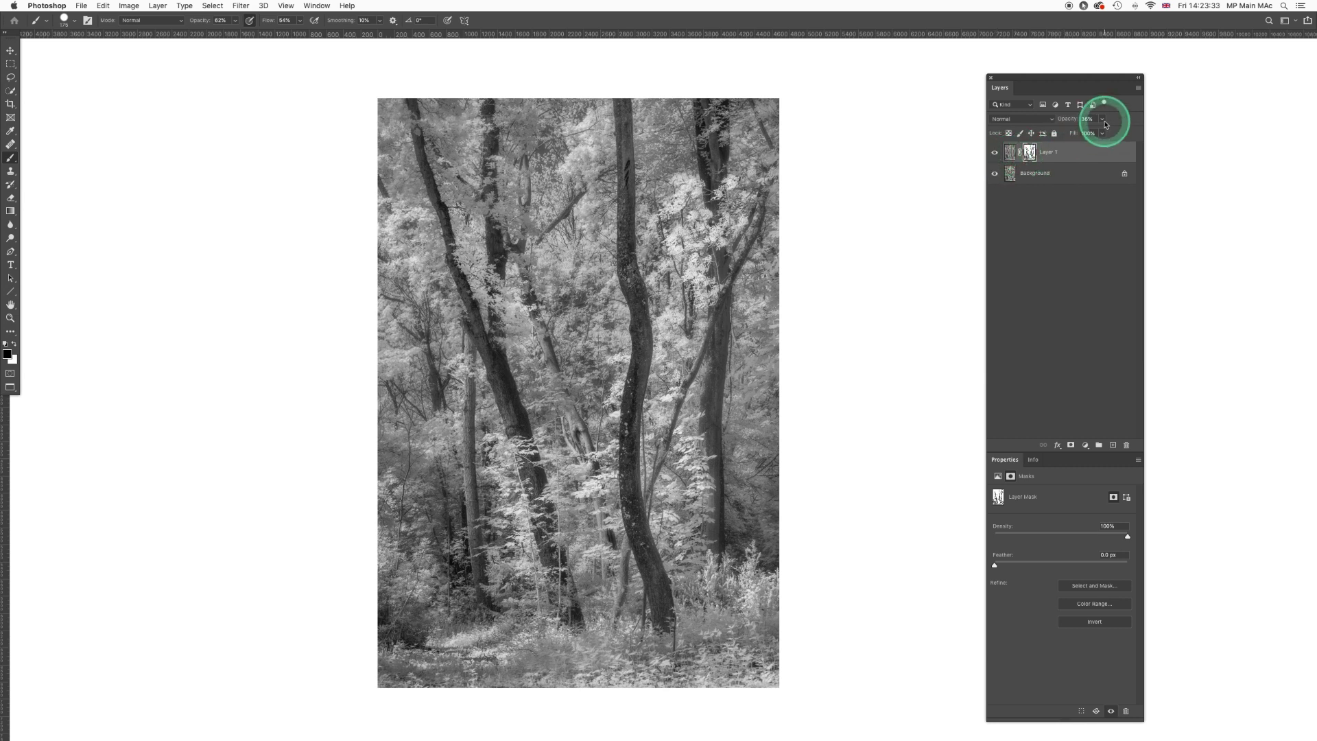
{"action": "left_click", "coordinate": [1103, 121]}
{"action": "left_click_drag", "start_coordinate": [1103, 133], "coordinate": [1123, 131]}
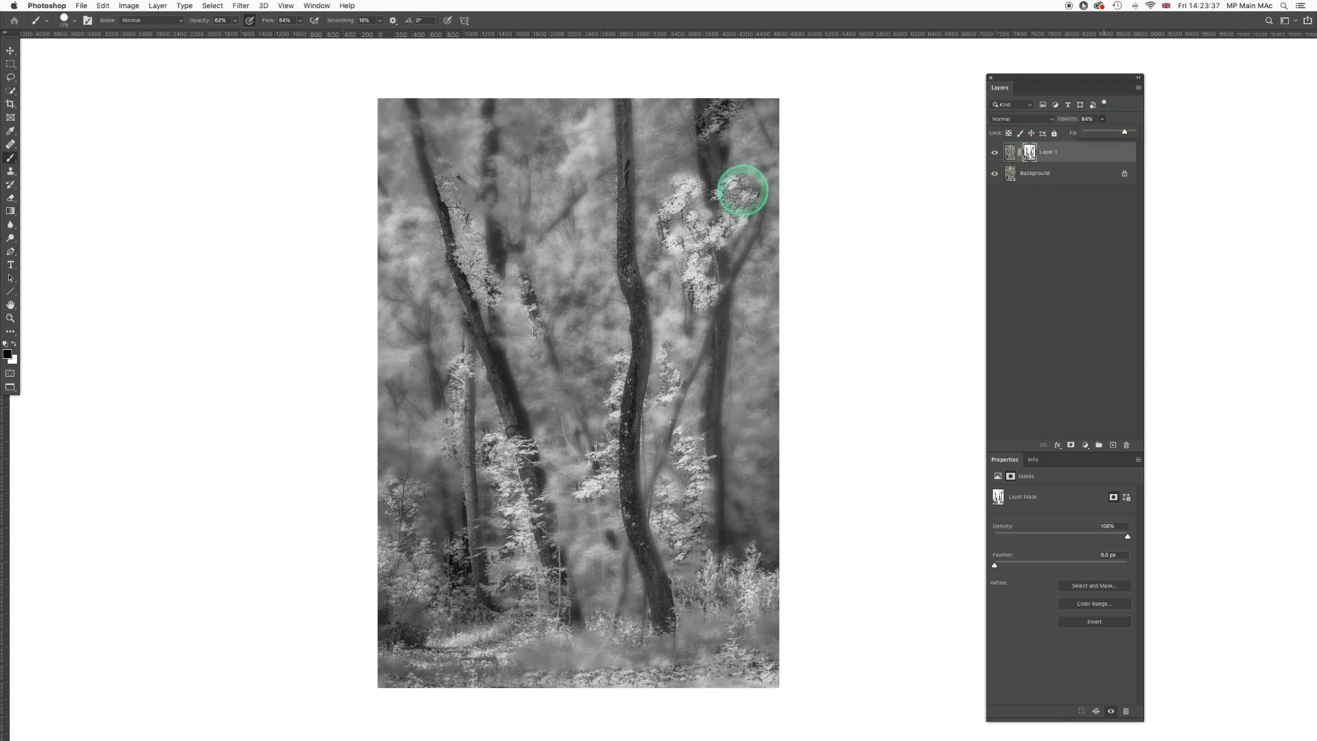
{"action": "left_click", "coordinate": [585, 460]}
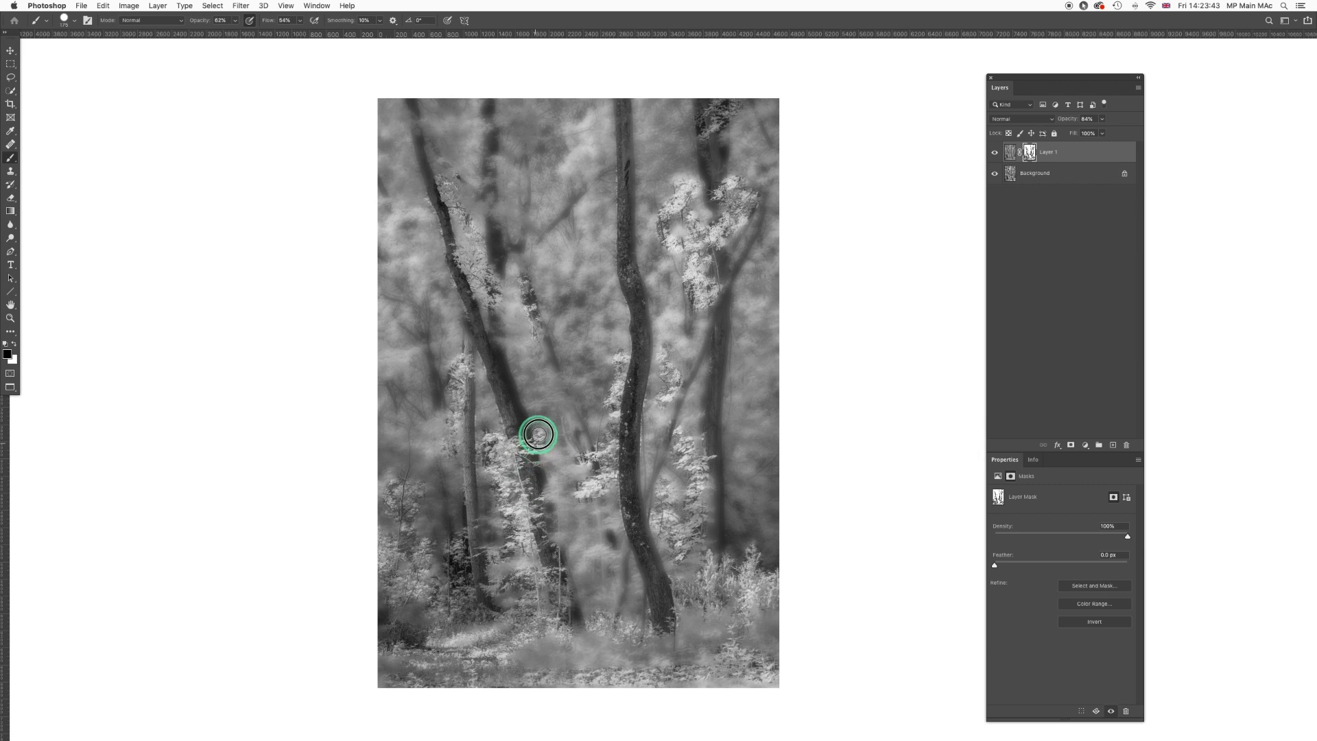
{"action": "mouse_move", "coordinate": [535, 430]}
{"action": "left_mouse_down"}
{"action": "mouse_move", "coordinate": [552, 567]}
{"action": "mouse_move", "coordinate": [552, 491]}
{"action": "left_mouse_up"}
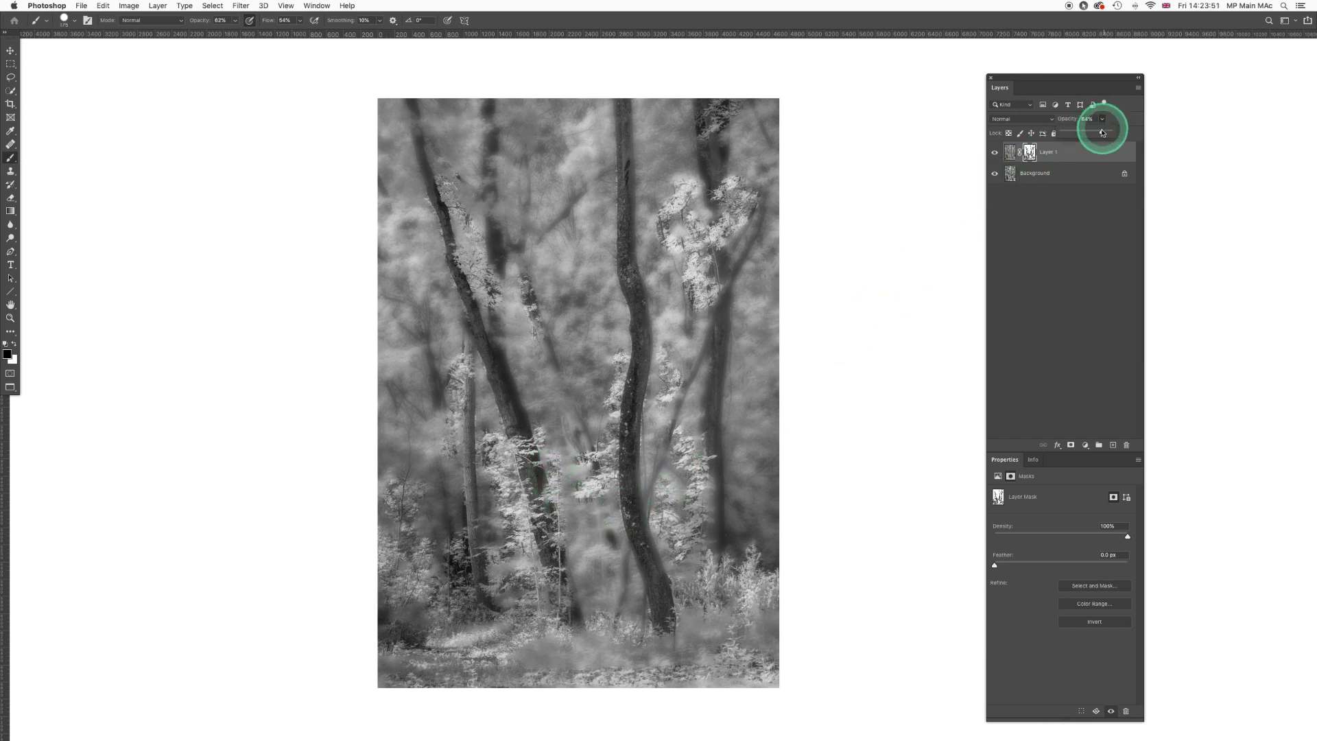
{"action": "left_click_drag", "start_coordinate": [1103, 133], "coordinate": [1079, 132]}
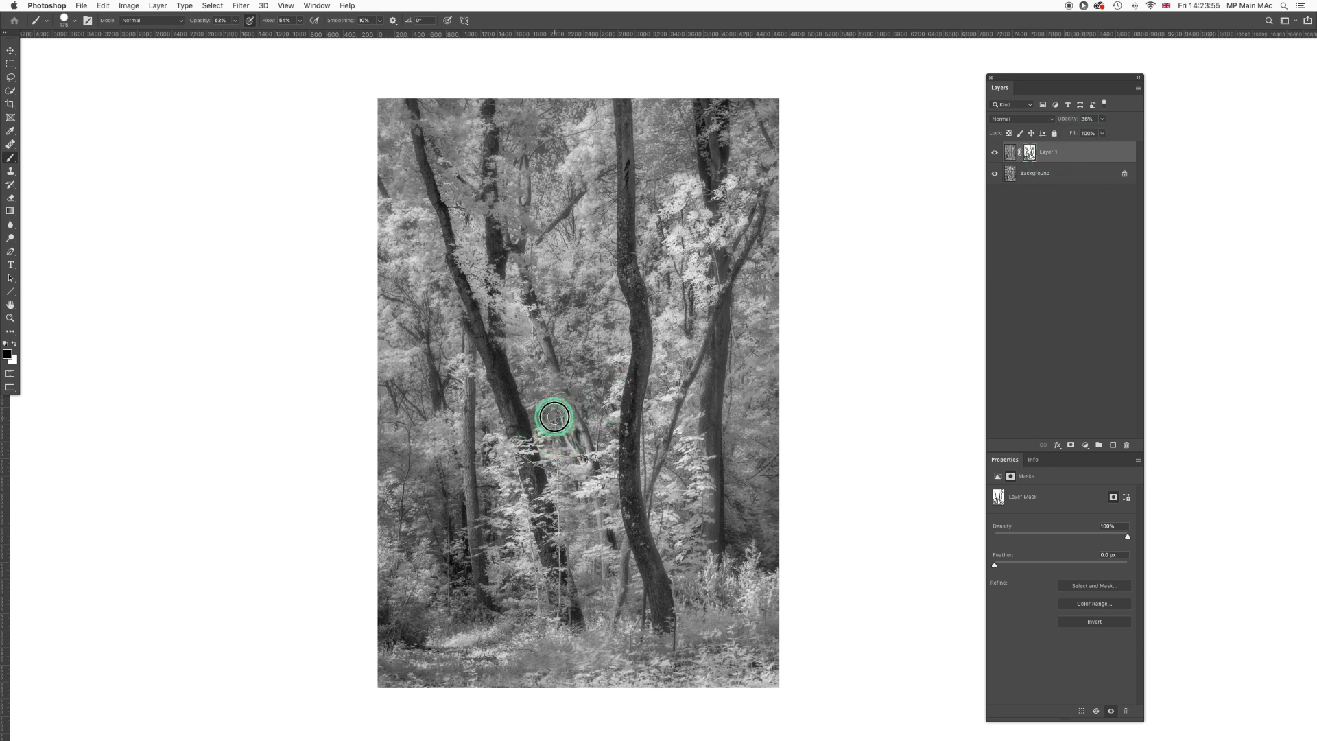
{"action": "mouse_move", "coordinate": [555, 416]}
{"action": "left_mouse_down"}
{"action": "mouse_move", "coordinate": [549, 470]}
{"action": "mouse_move", "coordinate": [561, 490]}
{"action": "mouse_move", "coordinate": [569, 475]}
{"action": "left_mouse_up"}
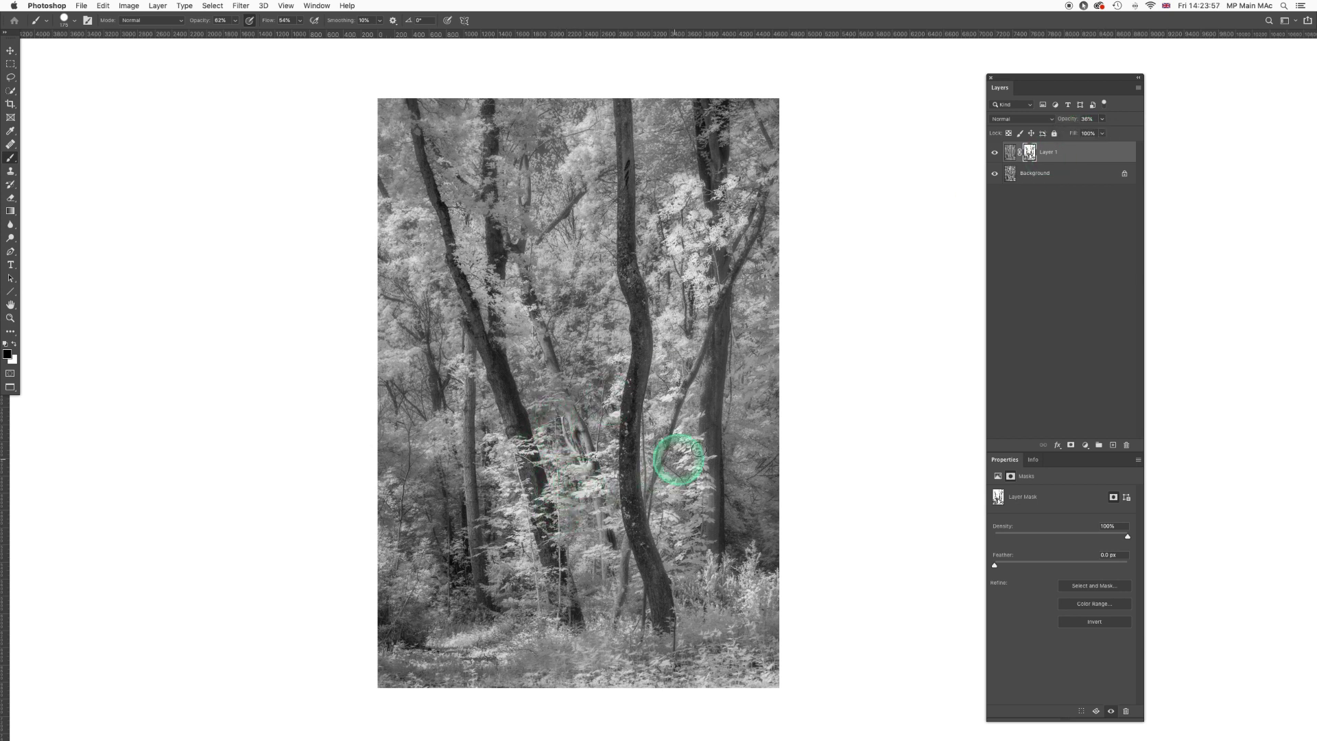
- Set Layer 1's opacity to about 28% after testing it near 100%, and compare with the original by hiding and showing the layer
{"action": "left_click", "coordinate": [1103, 120]}
{"action": "left_click_drag", "start_coordinate": [1102, 121], "coordinate": [1131, 132]}
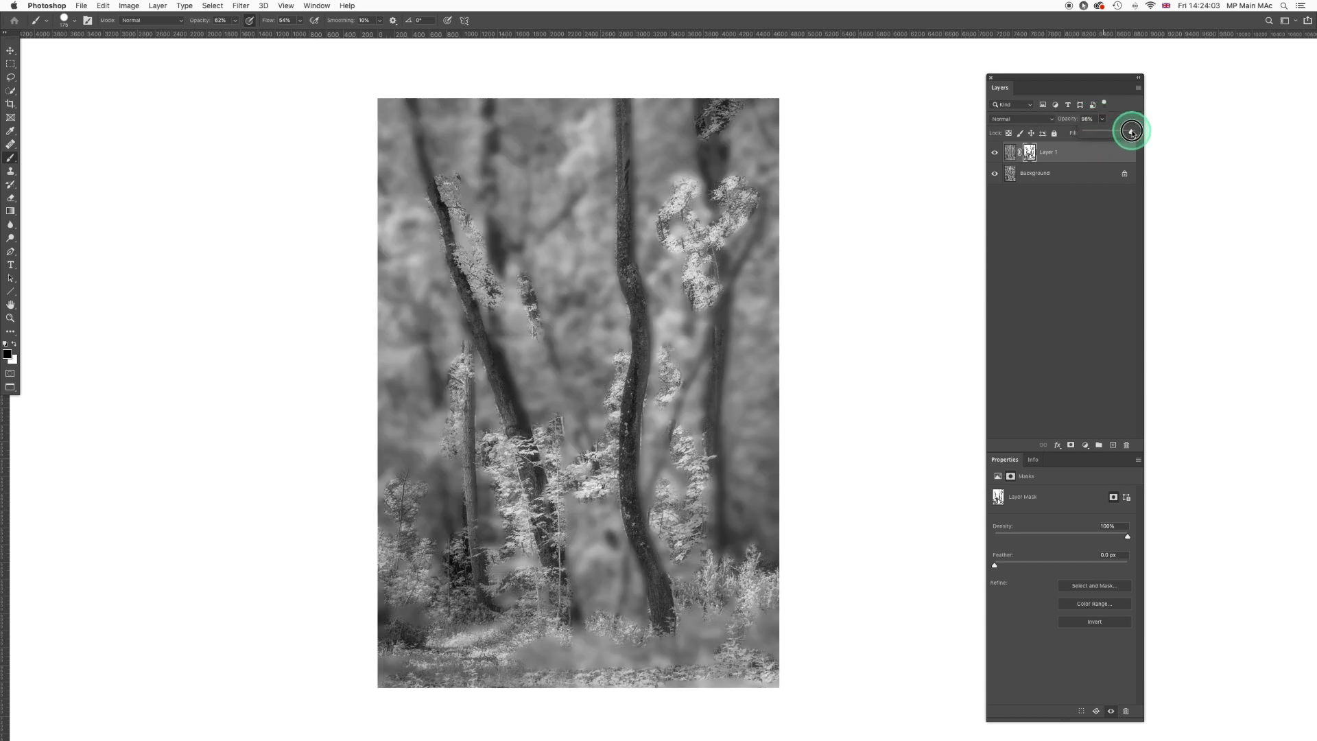
{"action": "mouse_move", "coordinate": [1132, 132]}
{"action": "left_mouse_down"}
{"action": "mouse_move", "coordinate": [1090, 132]}
{"action": "mouse_move", "coordinate": [1105, 131]}
{"action": "left_mouse_up"}
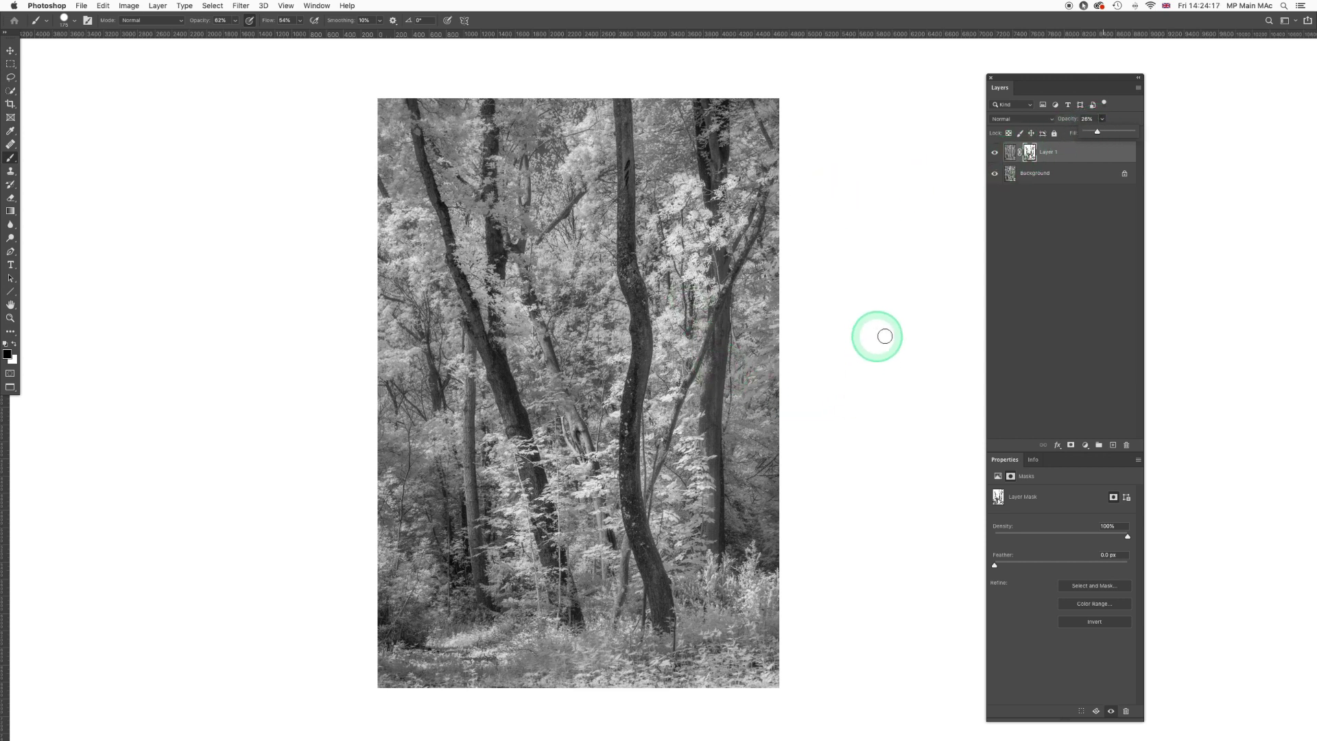
{"action": "left_click", "coordinate": [995, 152]}
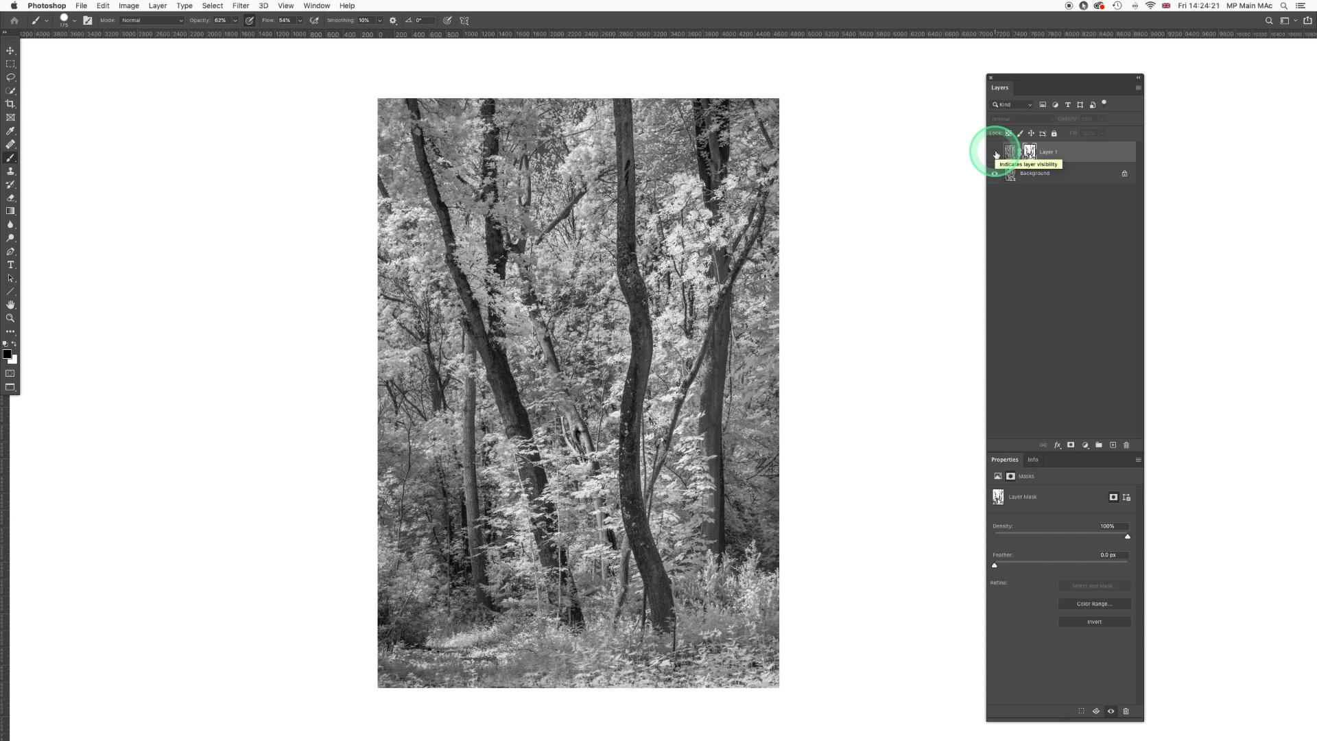
{"action": "left_click", "coordinate": [995, 153]}
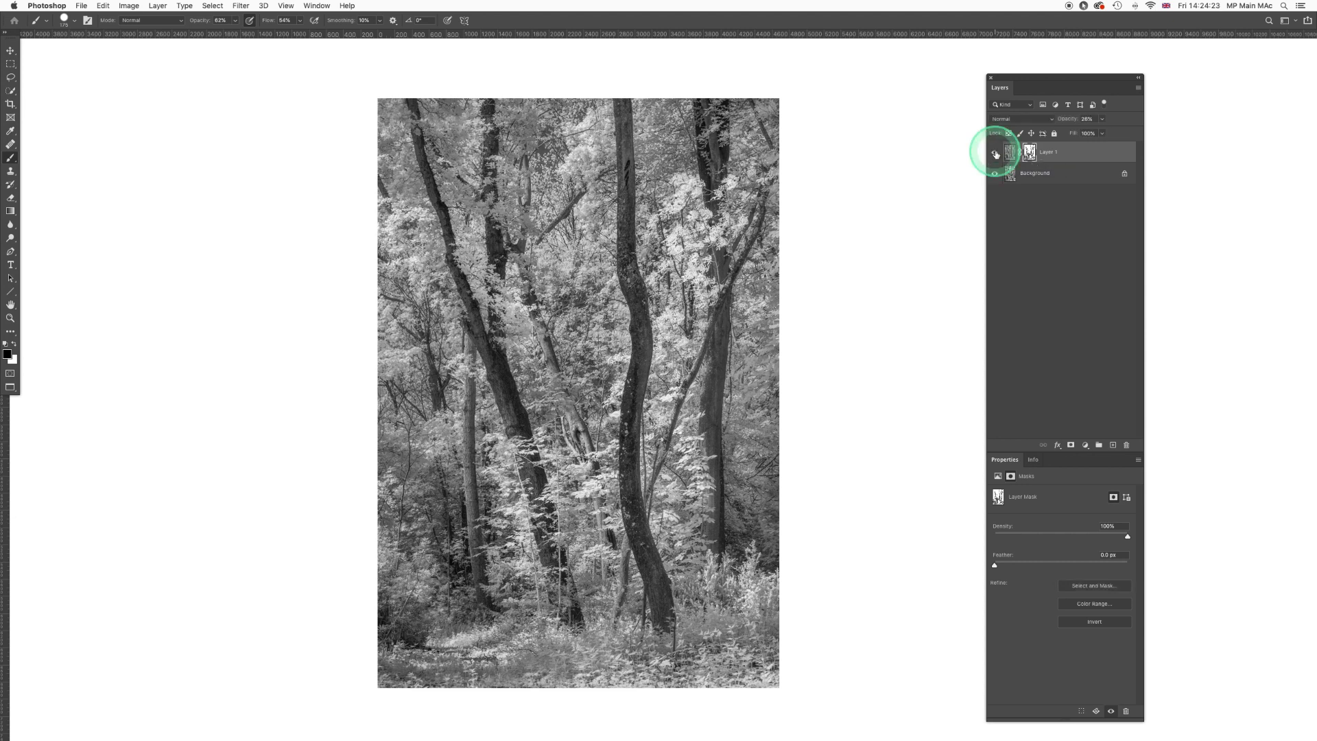